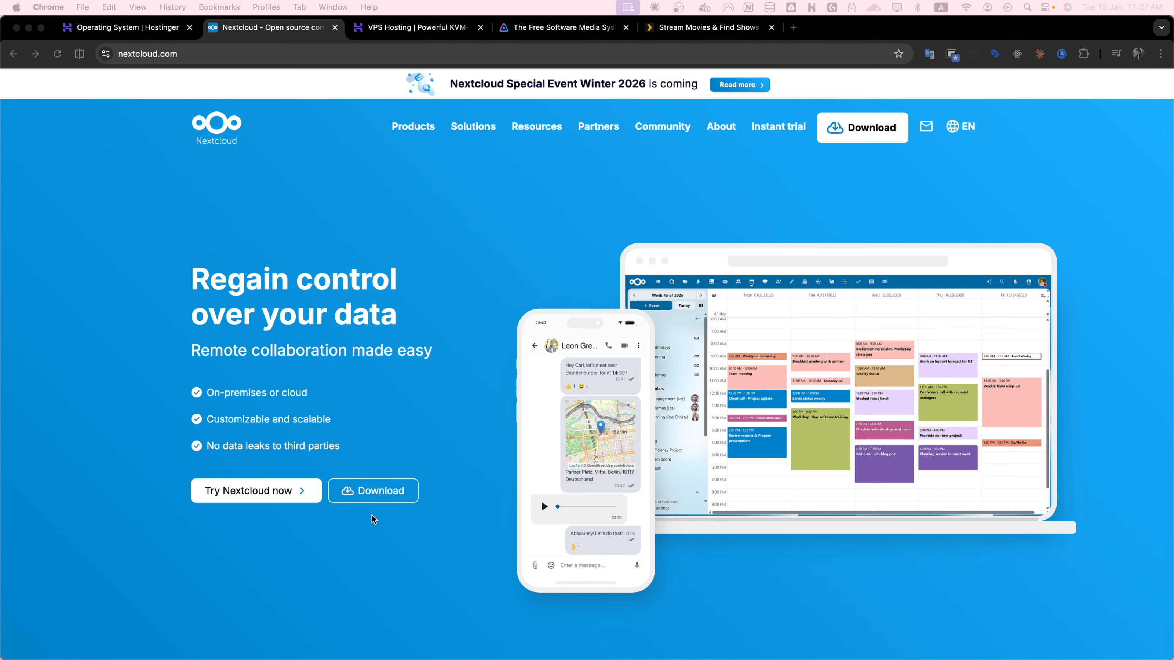
- Switch from the Nextcloud website to the Hostinger VPS dashboard listing the server
scroll(348, 603, "down", 5)
scroll(347, 603, "down", 12)
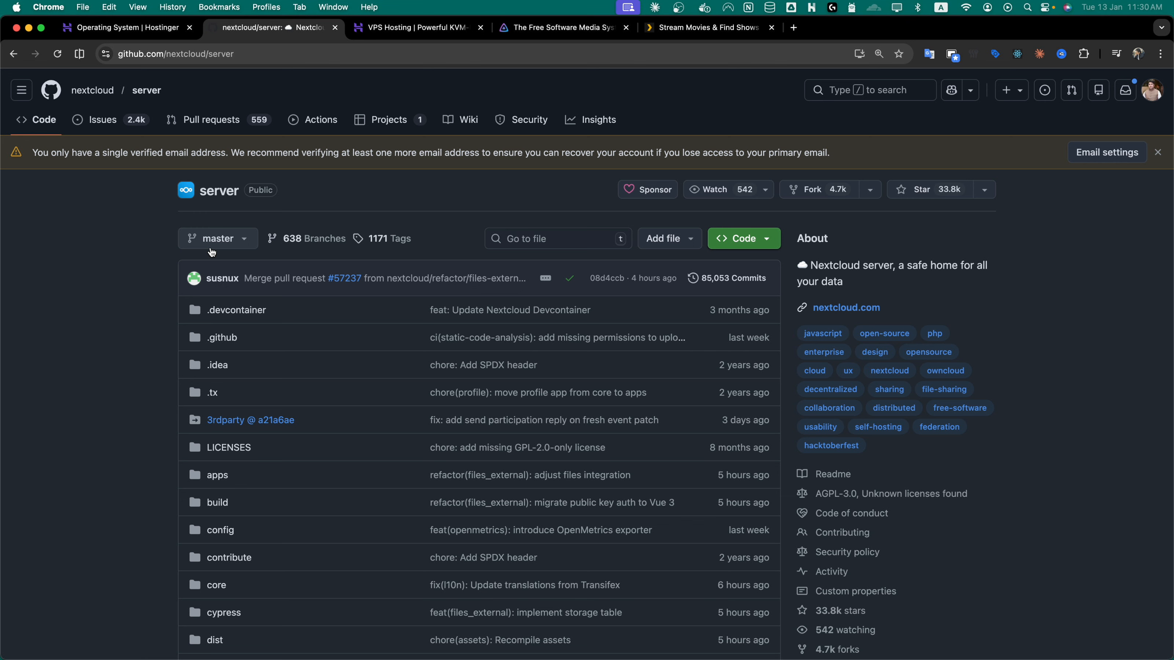
left_click(378, 32)
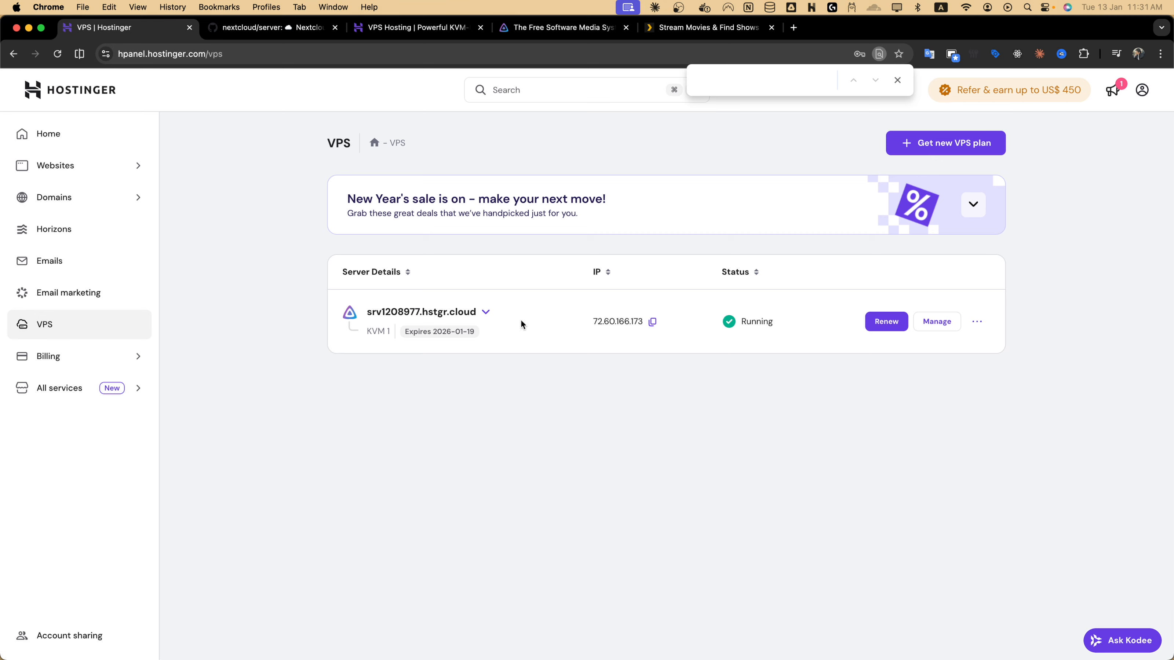
- Open the server's Operating System settings and show the Application options under Change OS
left_click(937, 321)
left_click(154, 200)
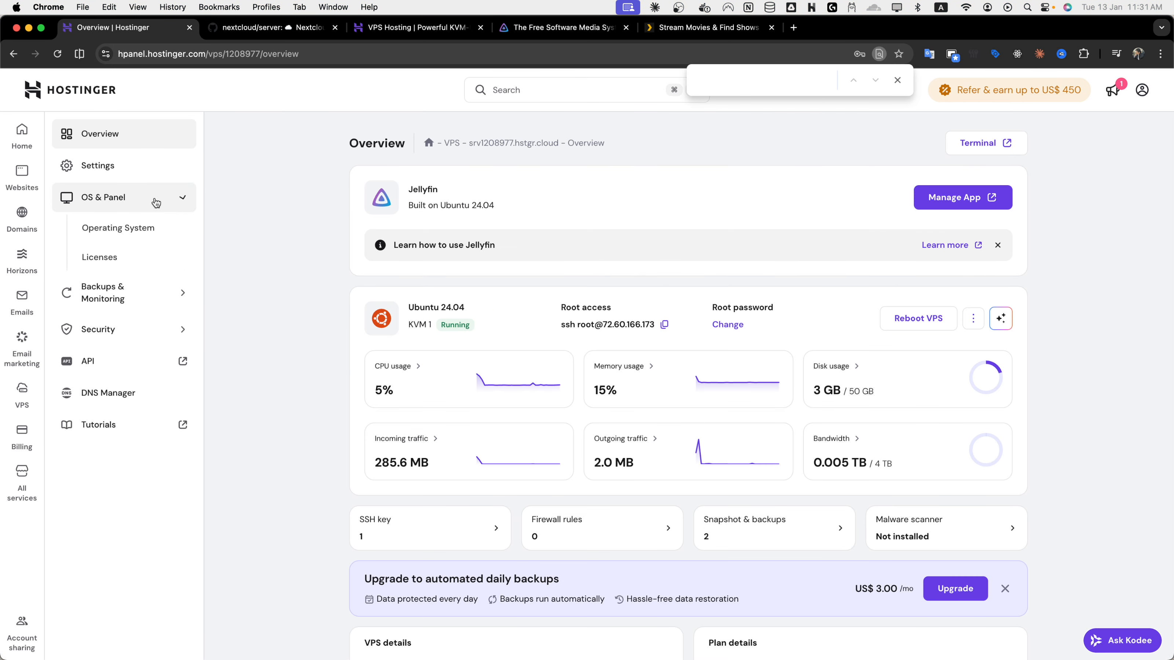
left_click(132, 227)
scroll(526, 419, "down", 5)
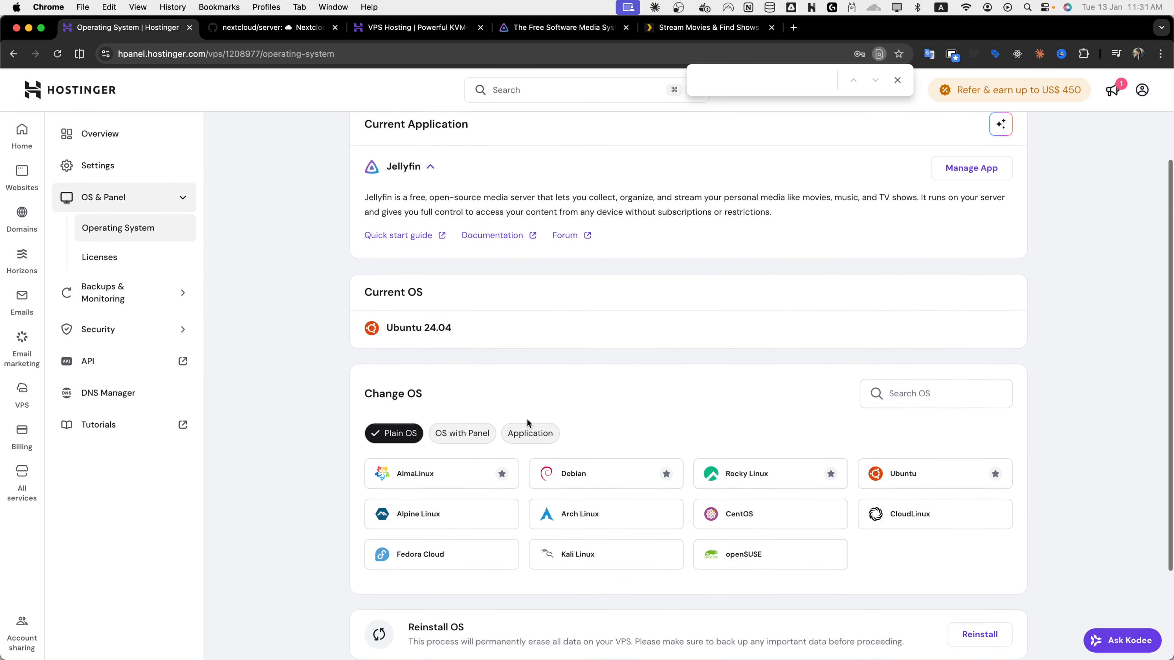
left_click_drag(380, 324, 436, 329)
left_click(530, 363)
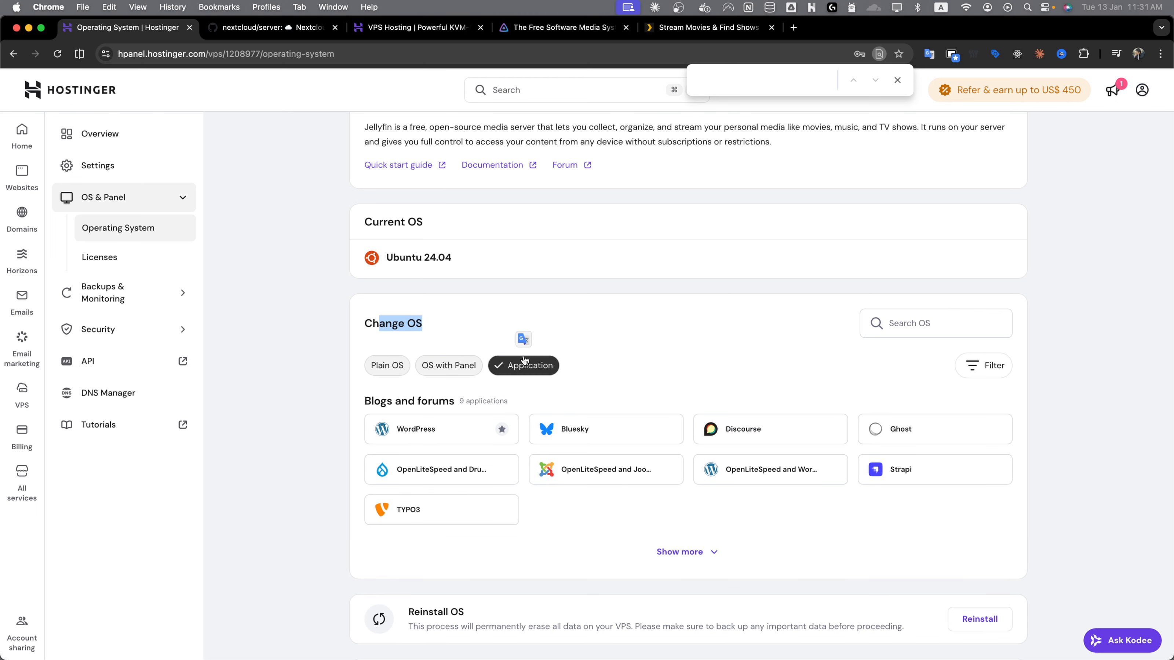
- Search the applications for "next" and choose Nextcloud as the new OS
scroll(702, 507, "down", 2)
left_click(939, 236)
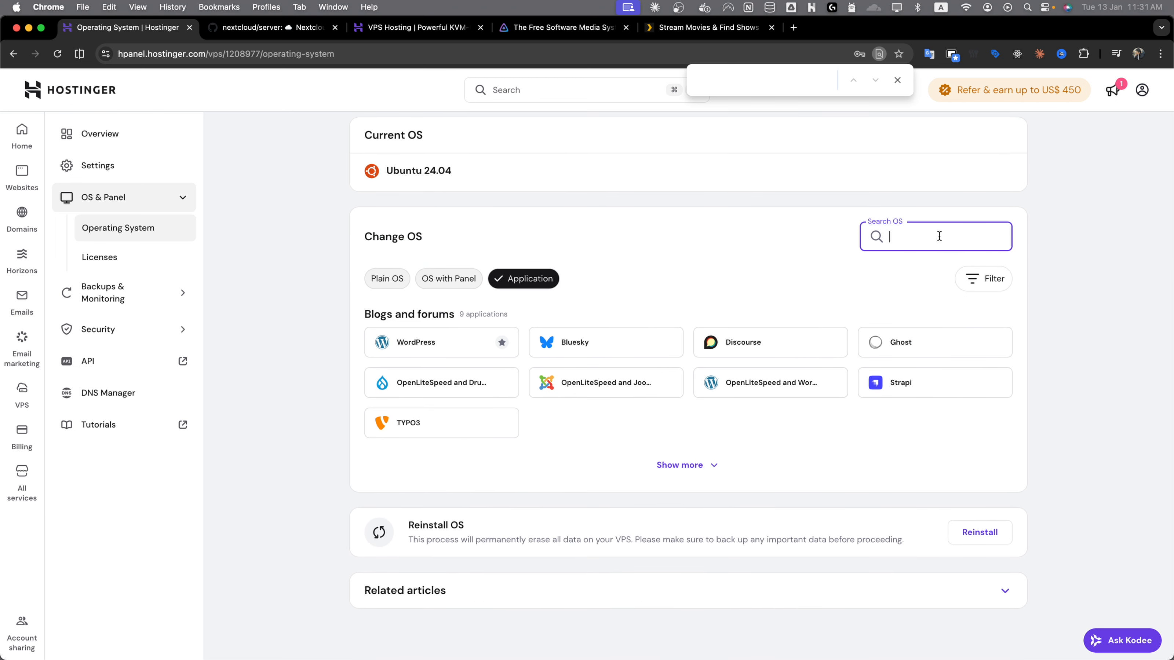
type("next")
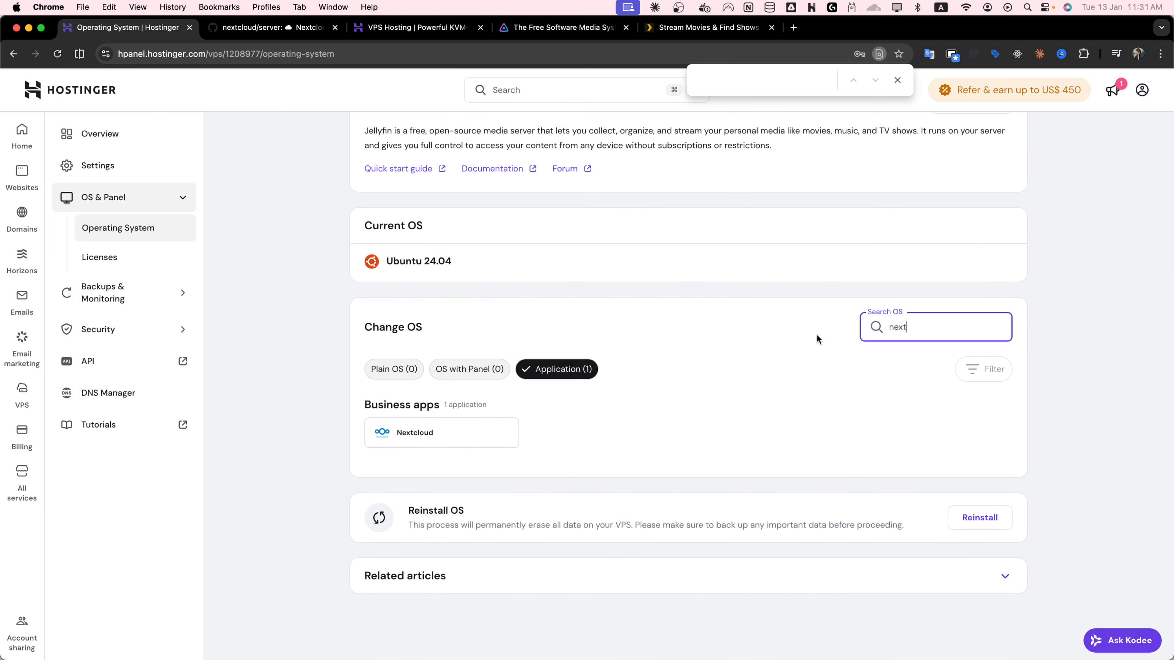
left_click(409, 440)
- Acknowledge that all files will be deleted and continue the operating system change
left_click(721, 437)
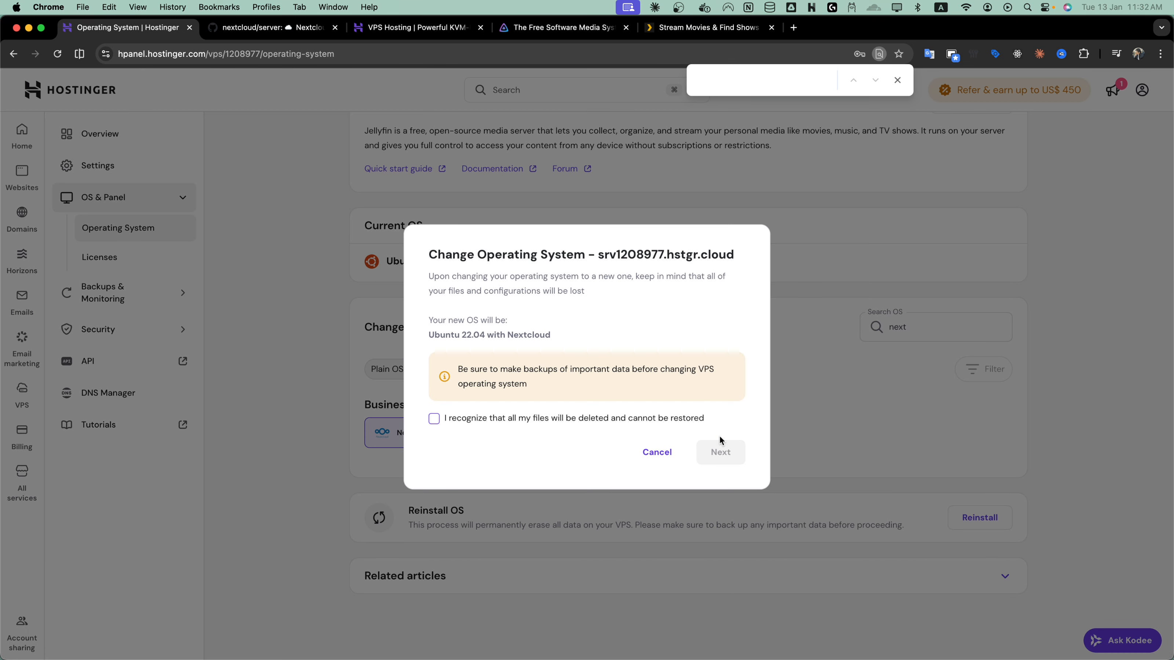
left_click(701, 419)
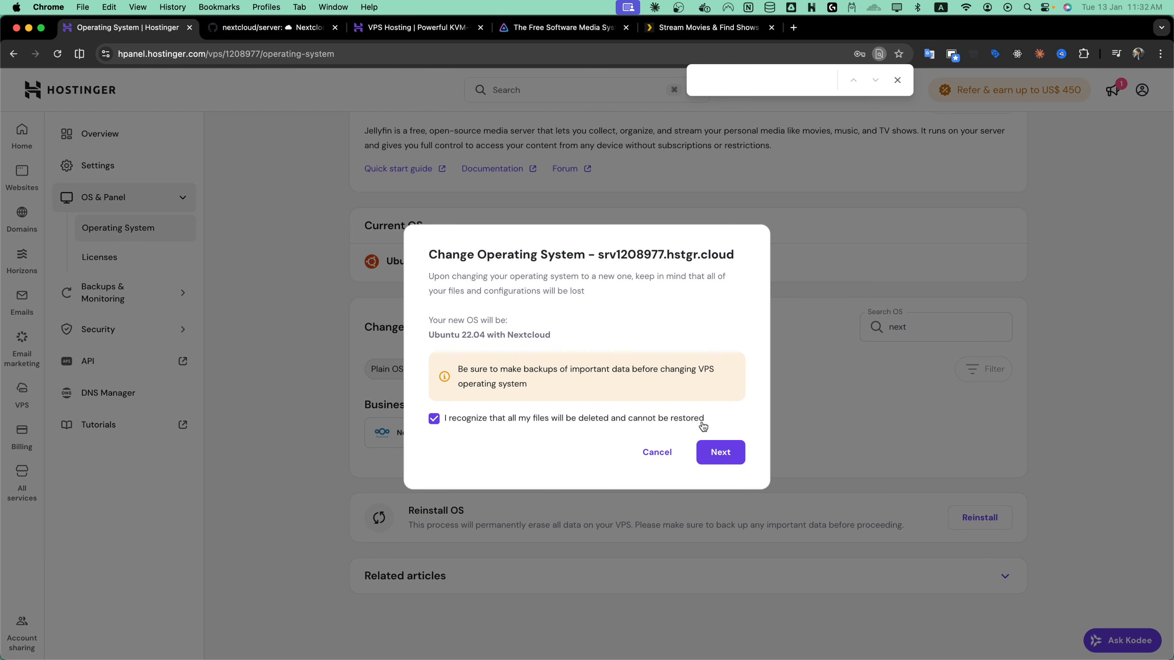
triple_click(531, 381)
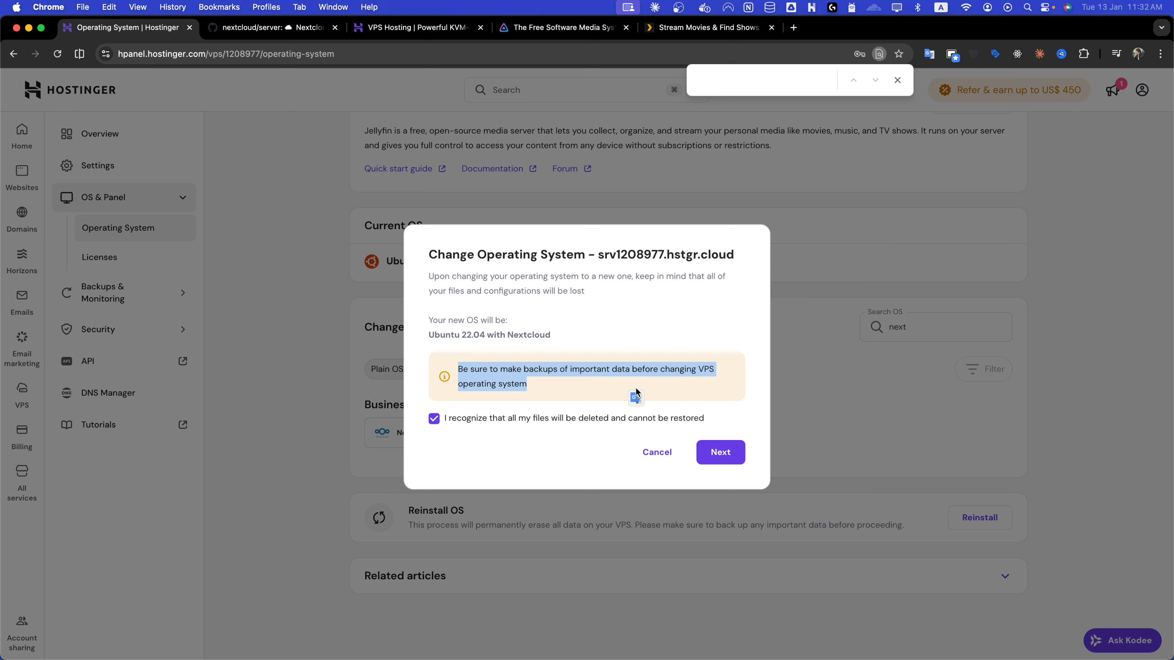
left_click(726, 453)
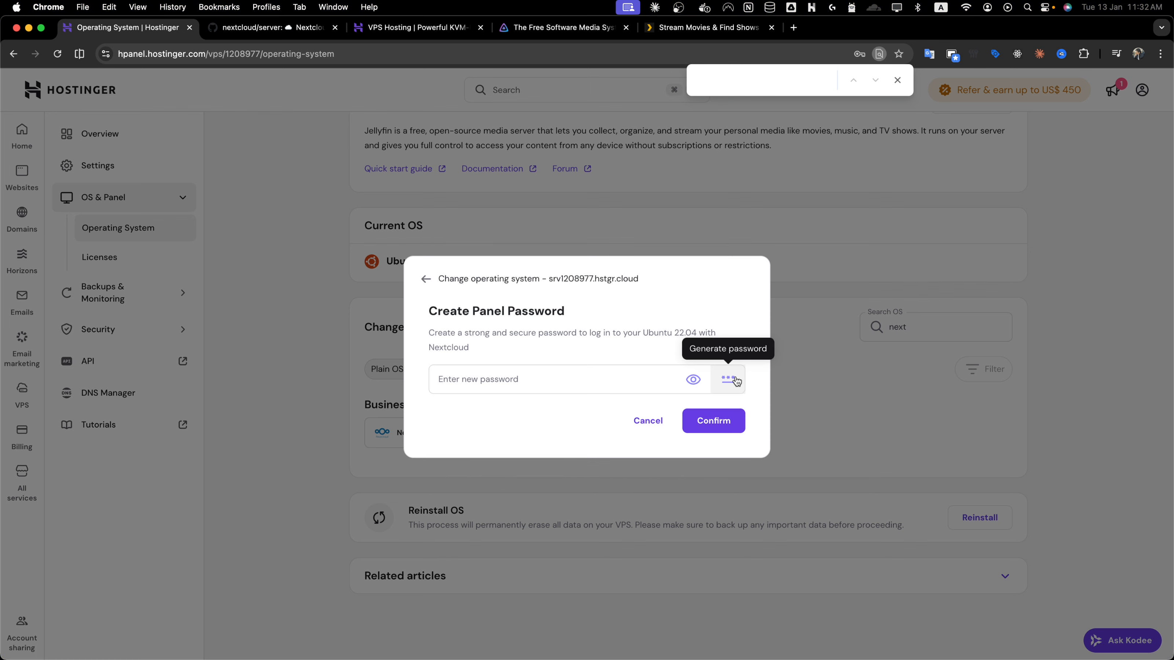
- Generate a panel password and confirm the switch to Ubuntu 22.04 with Nextcloud
left_click(736, 381)
left_click(712, 439)
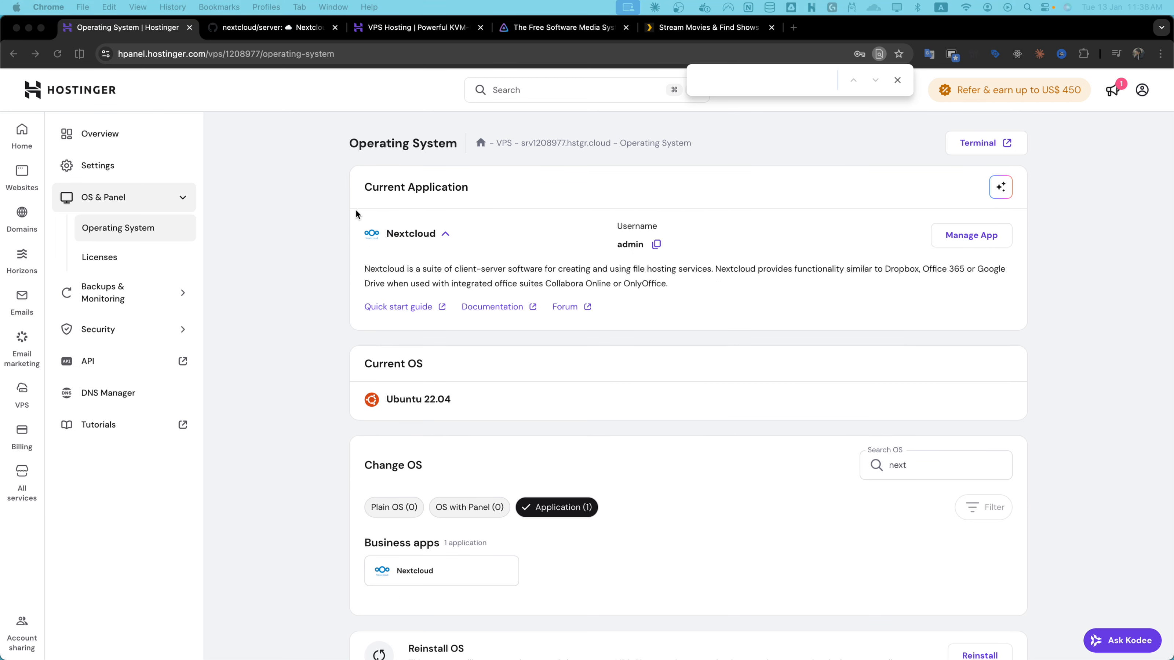
- Open the Nextcloud app from the server's application panel in a new tab
left_click(283, 55)
key("super+f")
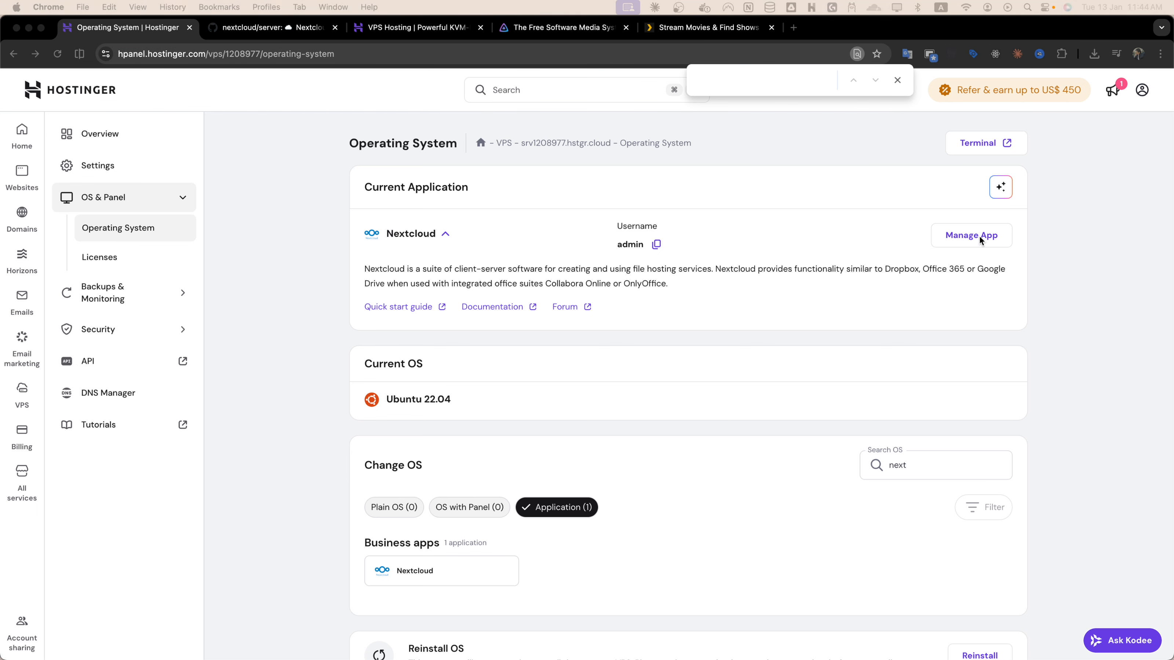
left_click(979, 235)
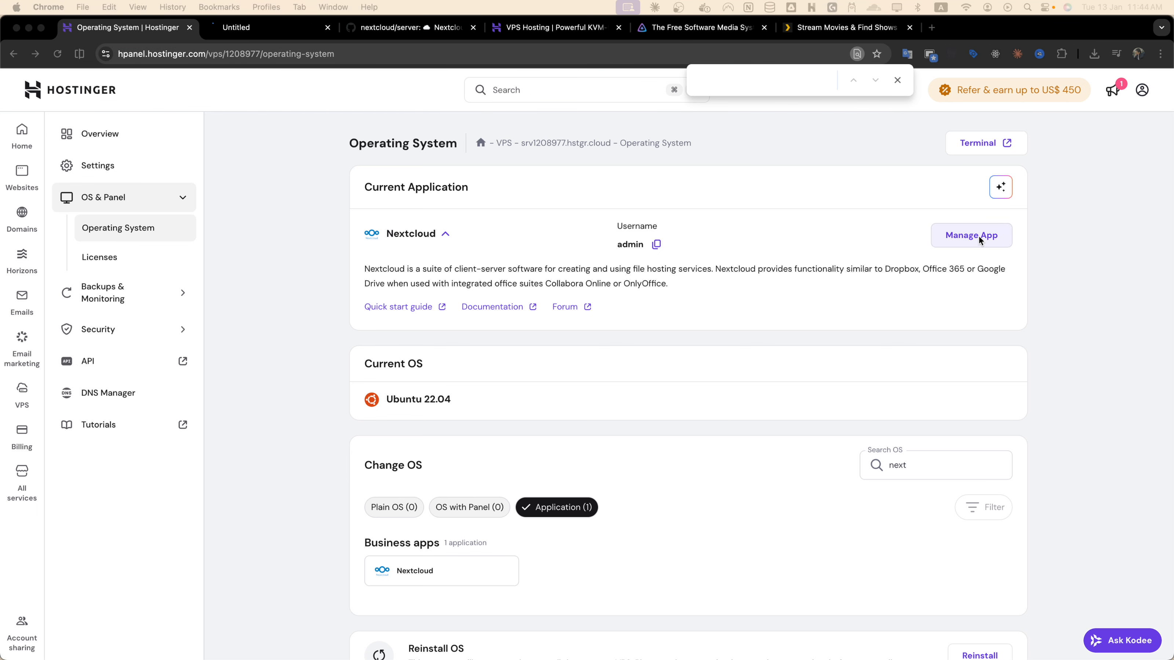
left_click(258, 29)
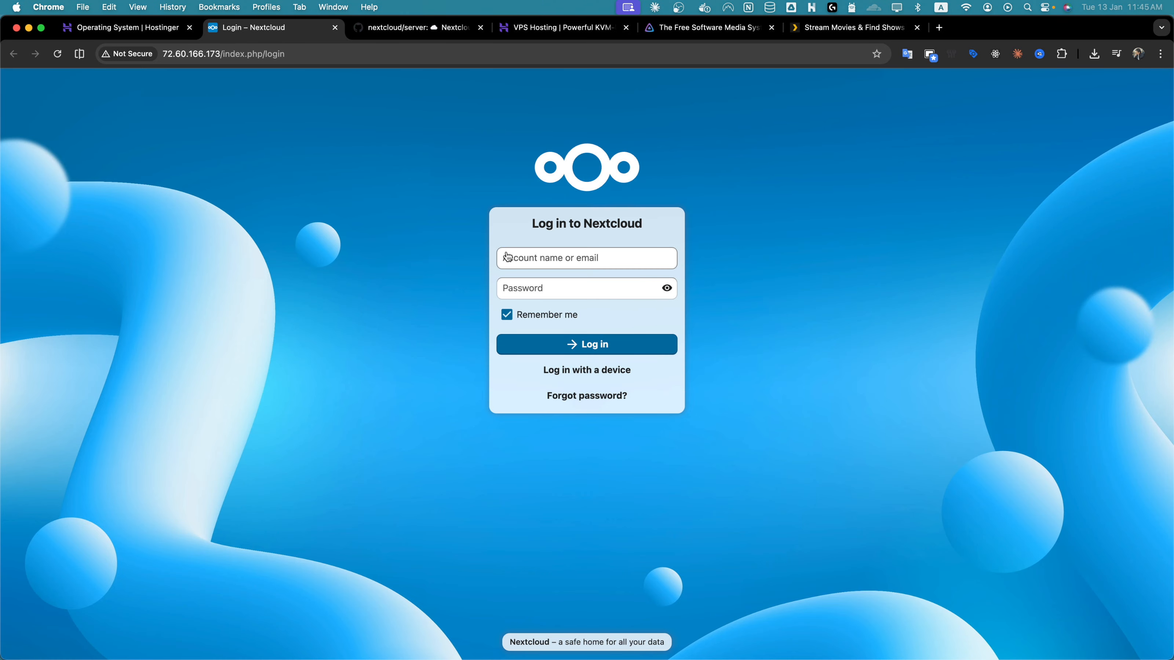
- Log in to Nextcloud with account name admin and the pasted panel password
left_click(515, 257)
type("admin")
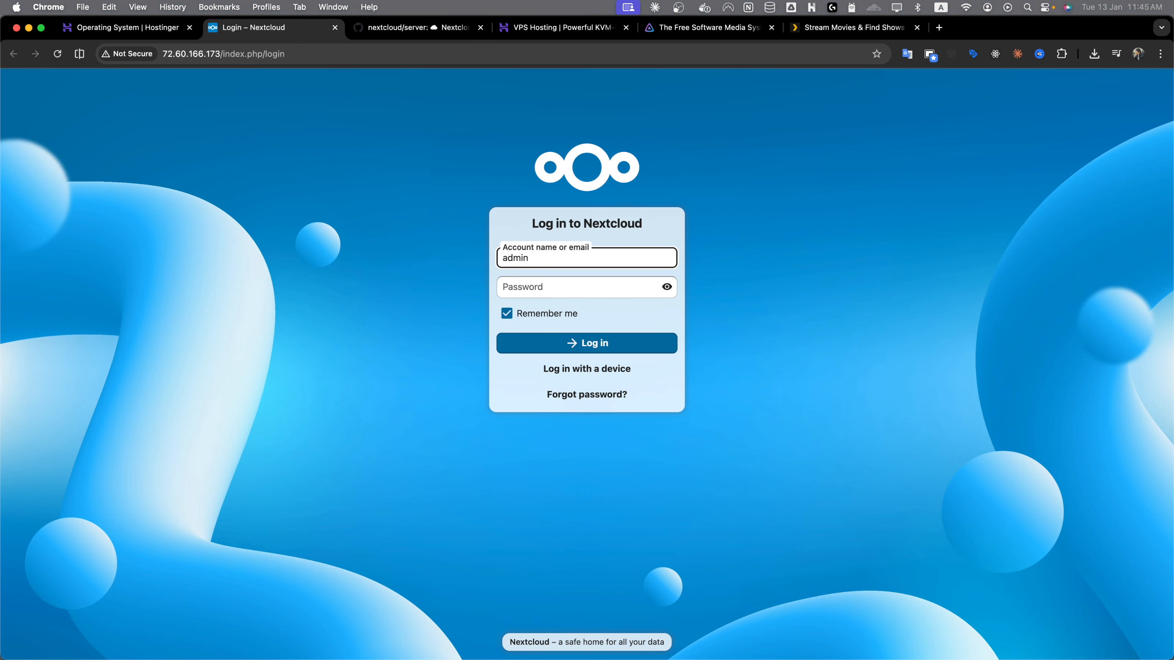
left_click(569, 288)
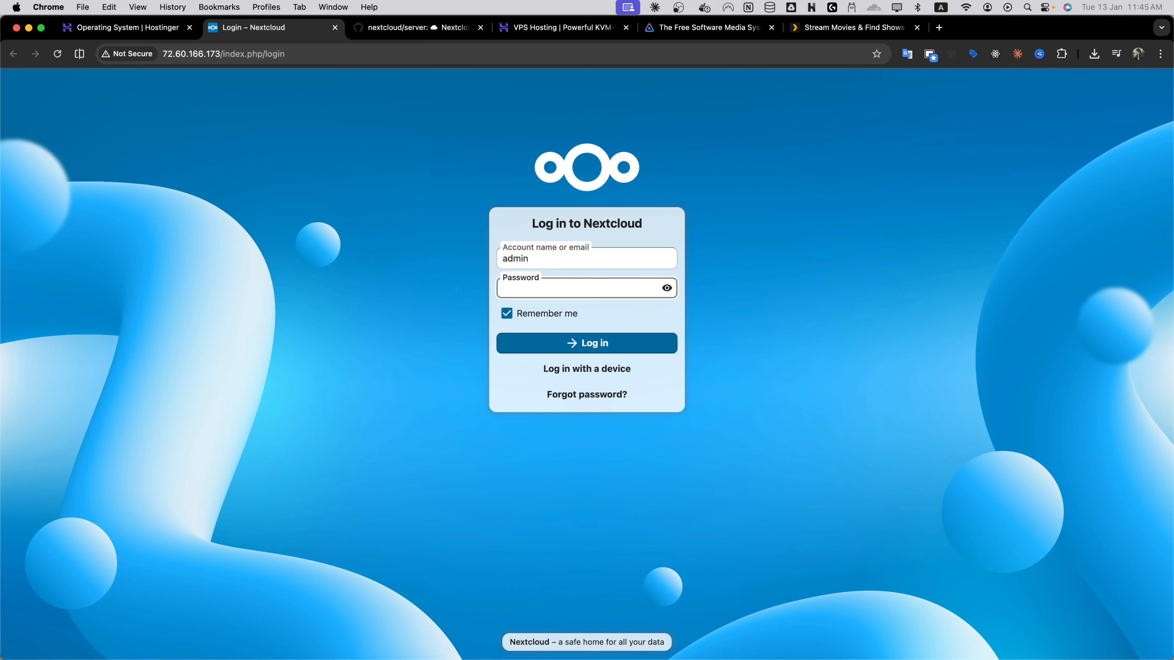
key("super+v")
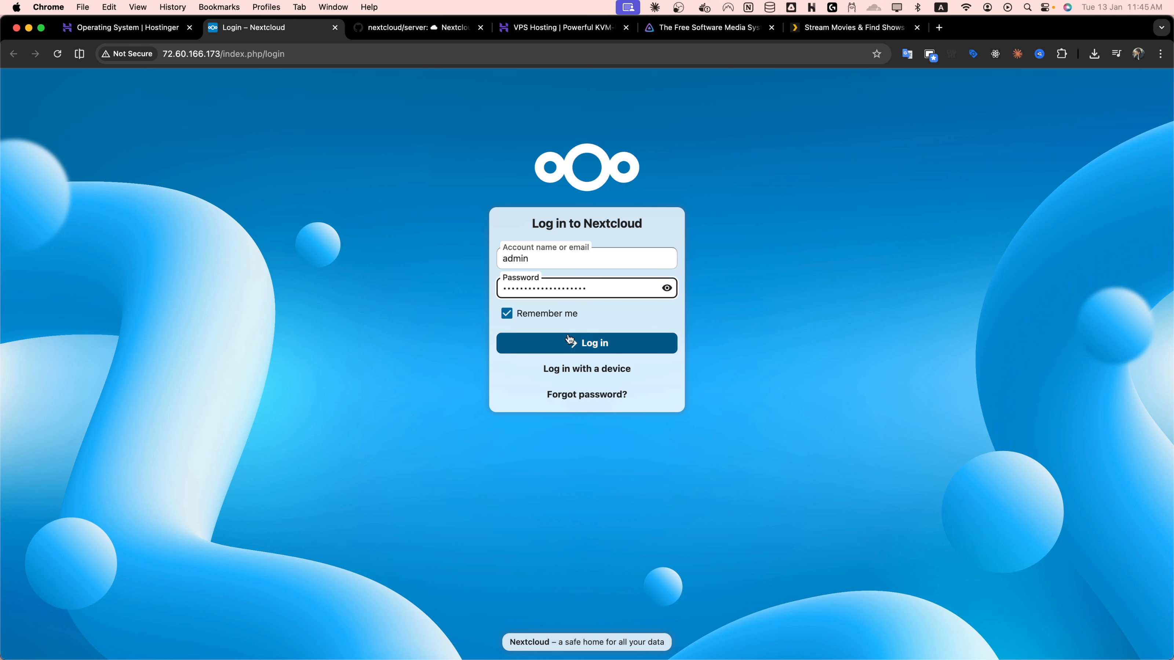
left_click(571, 343)
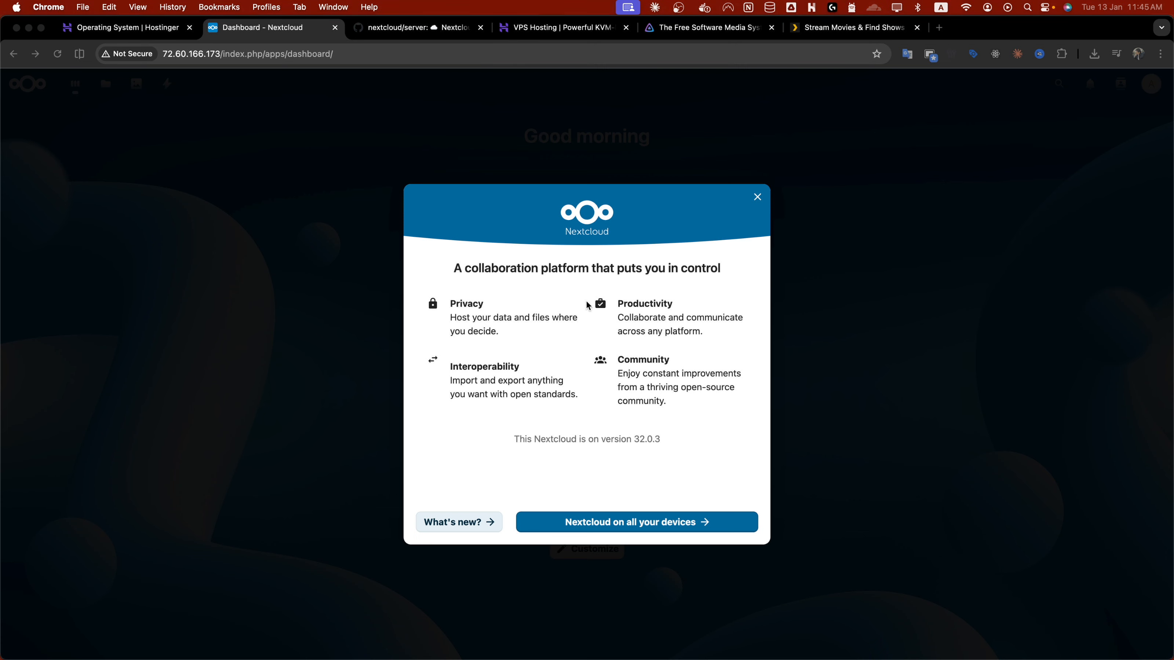
- Look through the Photos and Activity apps in Nextcloud
left_click(109, 79)
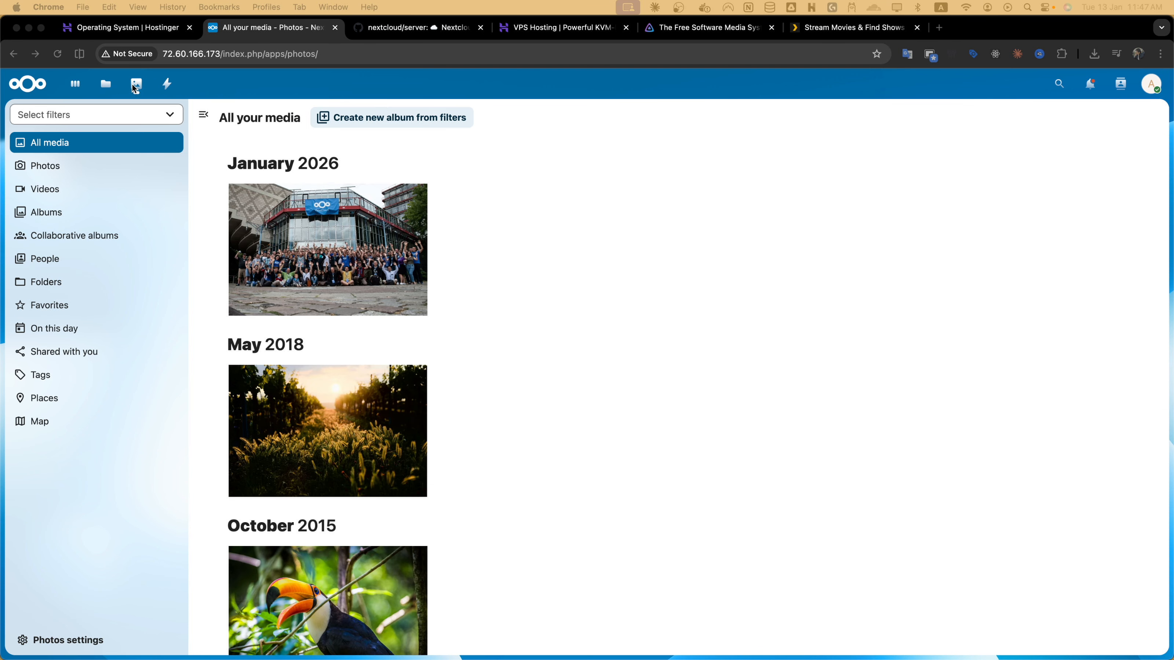
left_click(167, 86)
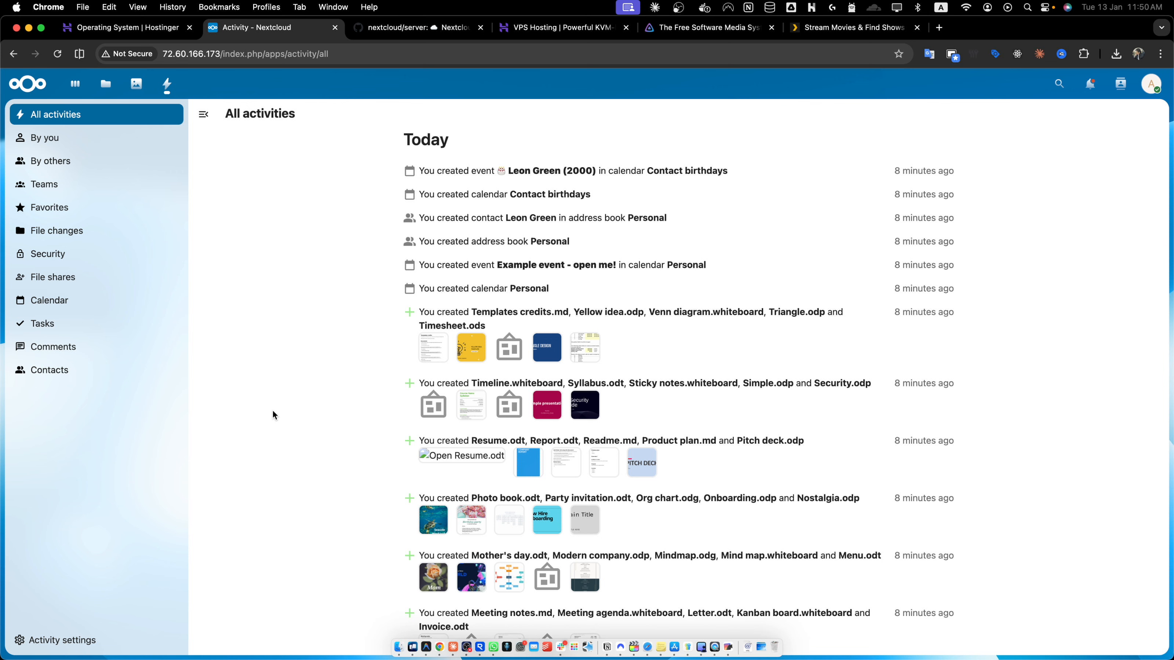
- Upload four images from the Downloads folder into All files
left_click(107, 85)
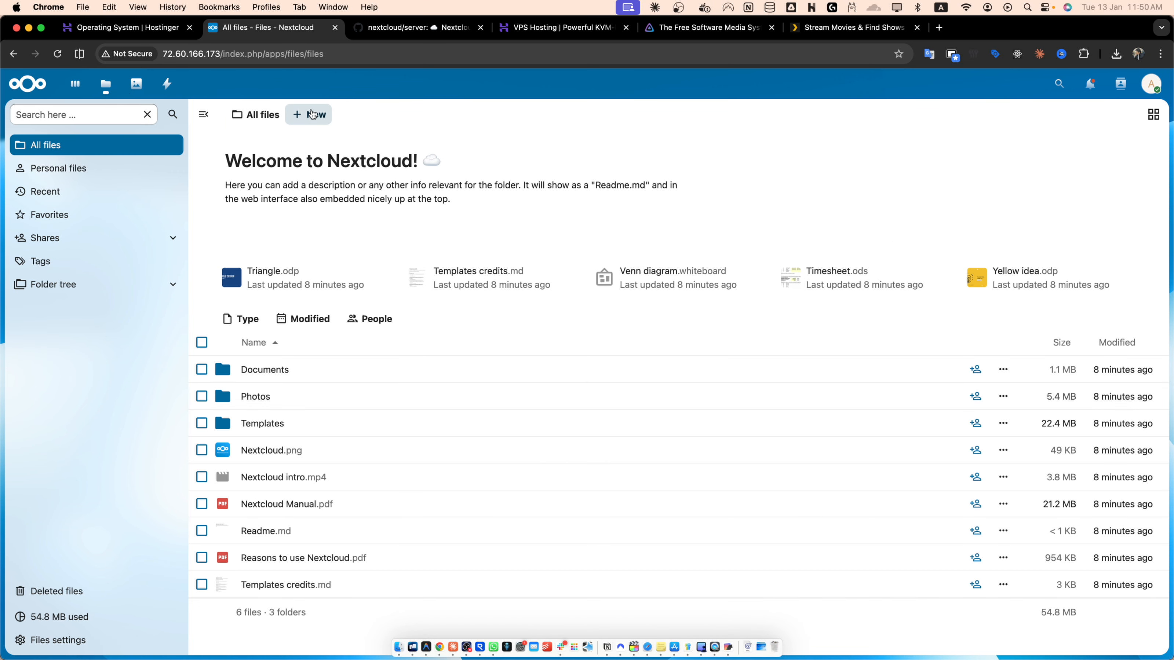
scroll(316, 114, "up", 5)
scroll(316, 114, "down", 5)
left_click(315, 114)
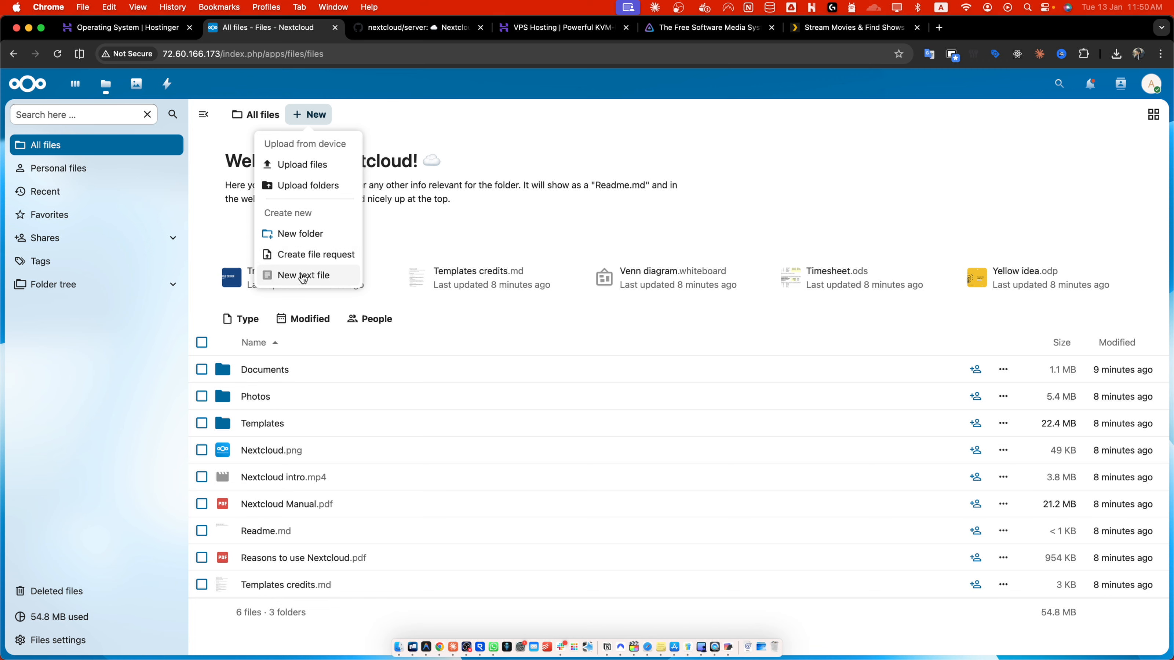
left_click(303, 166)
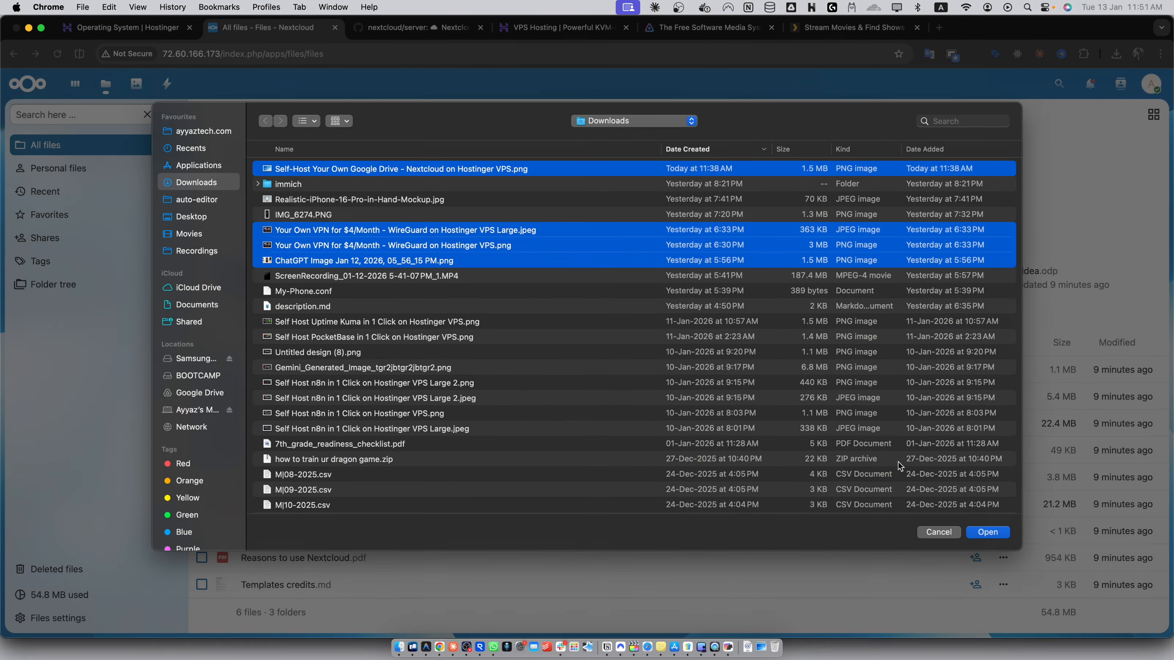
left_click(989, 532)
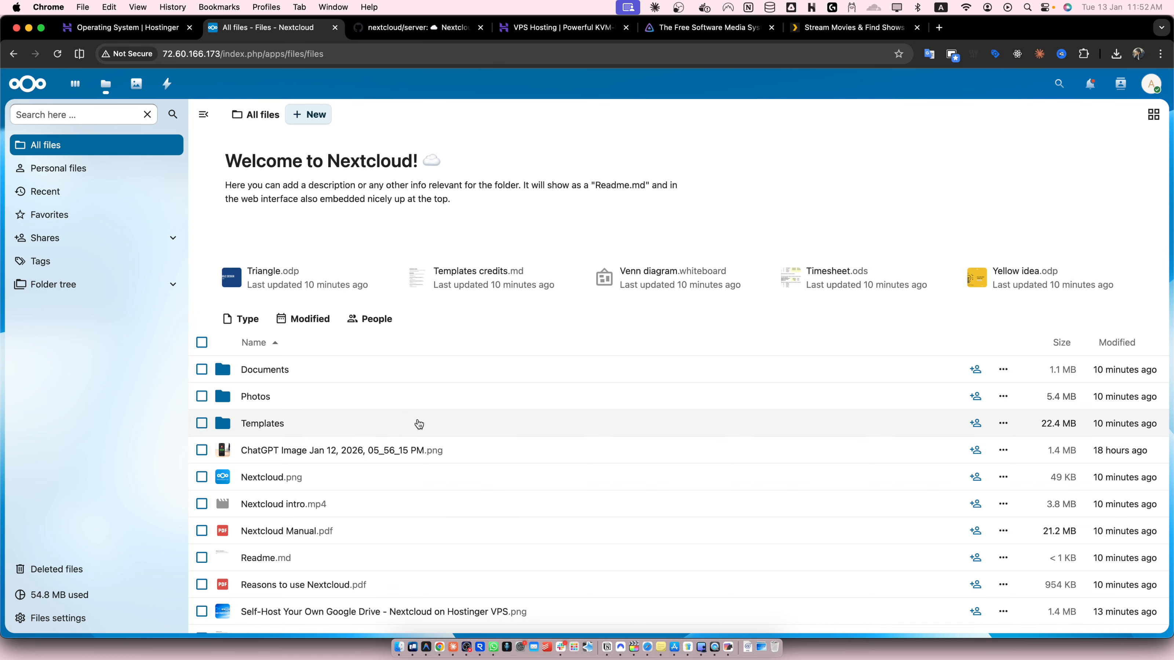
- Preview the uploaded VPN image and step through the following files in the viewer
scroll(419, 424, "down", 3)
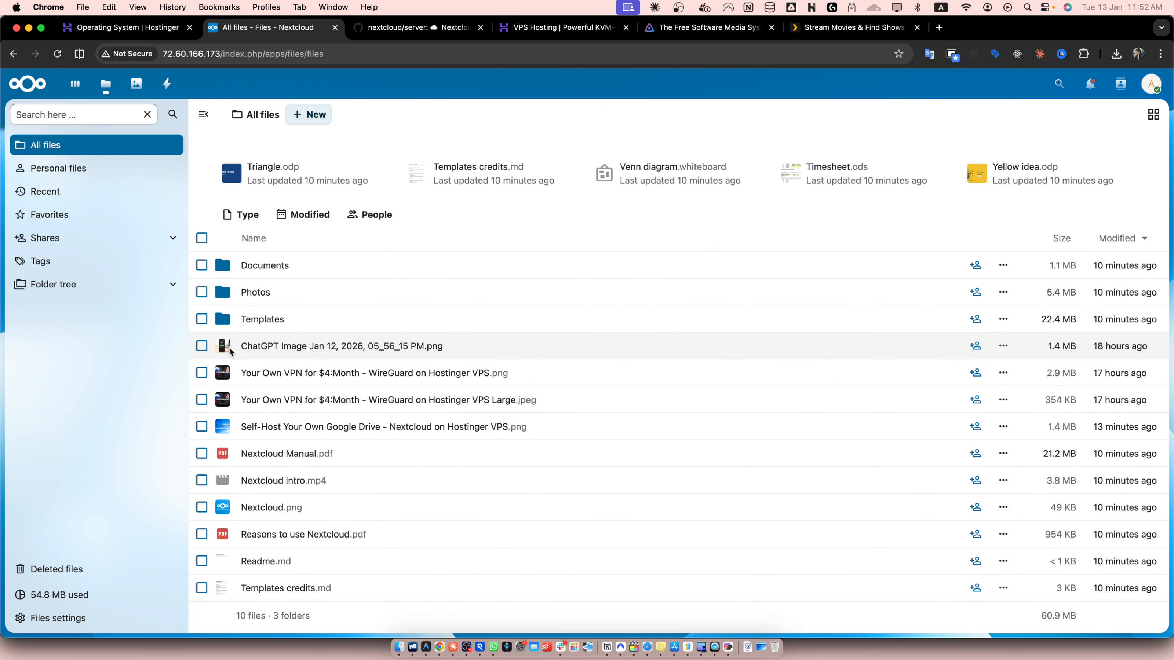
left_click(359, 468)
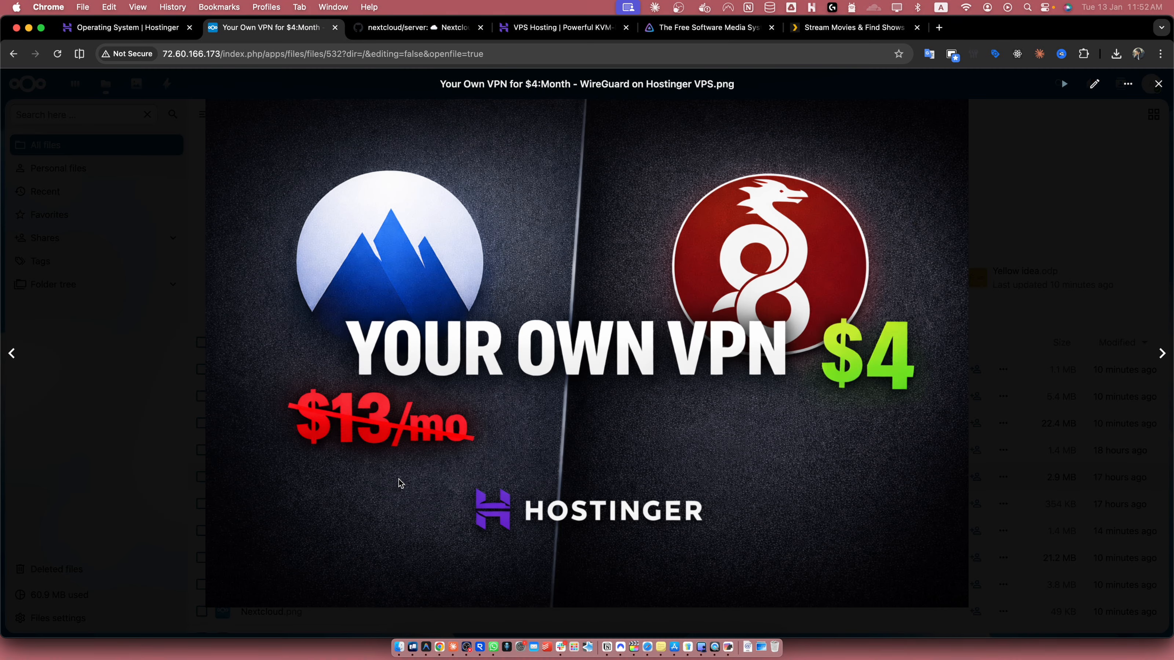
key("Right")
key("Right")
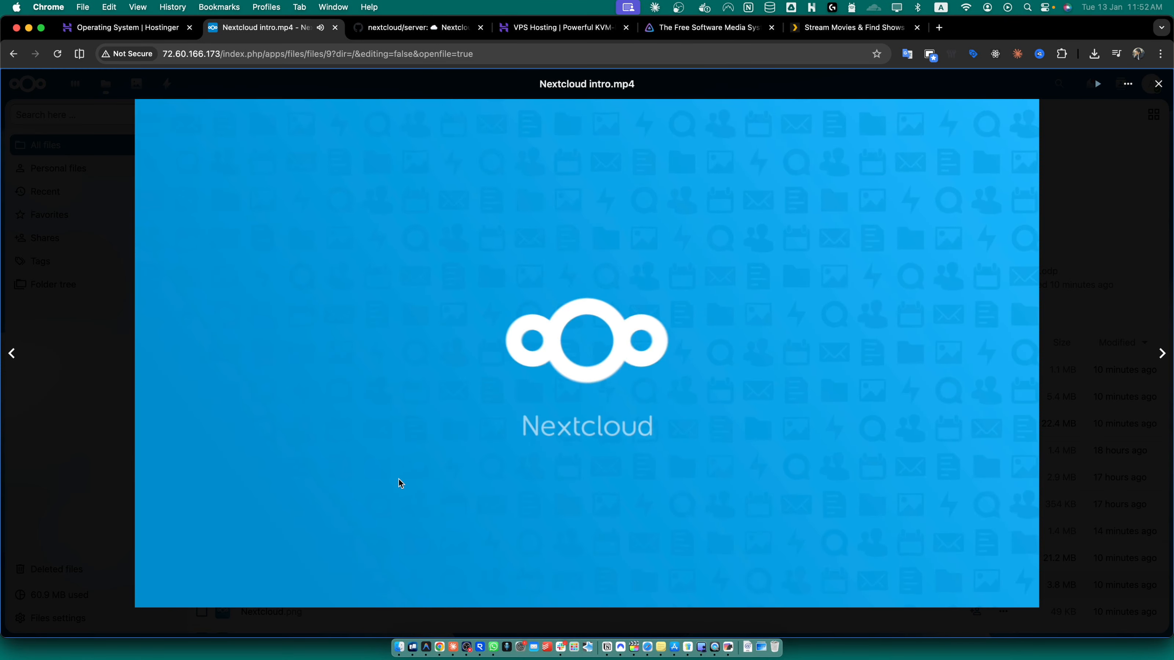
key("Escape")
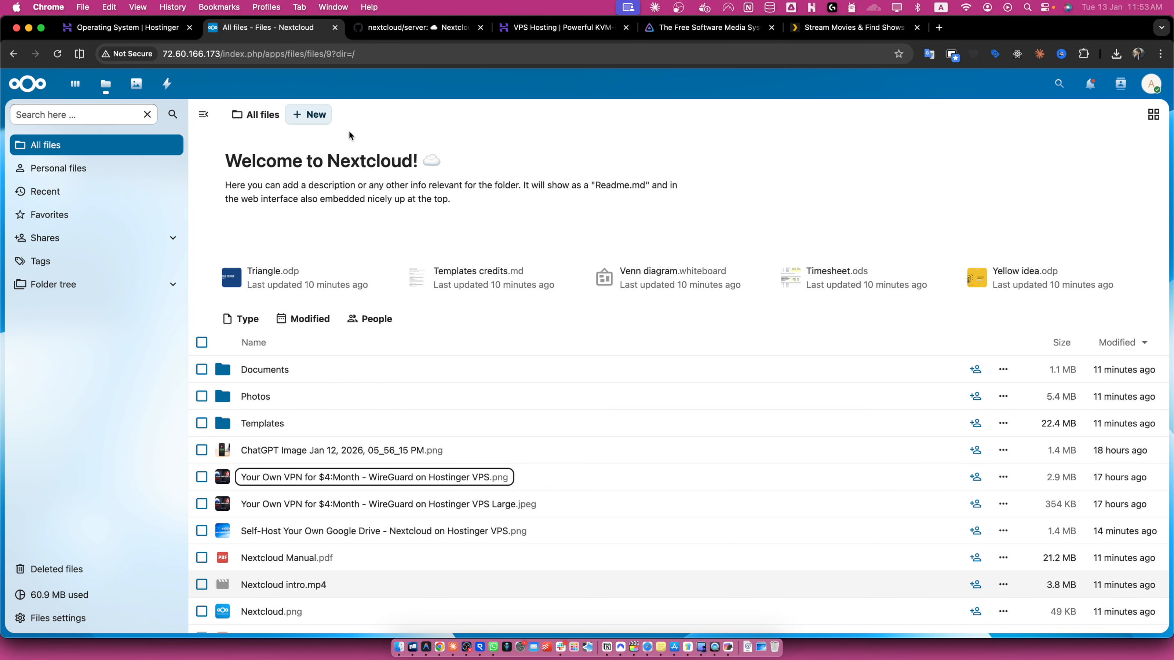
- Create a new folder named TEST and open it
left_click(320, 119)
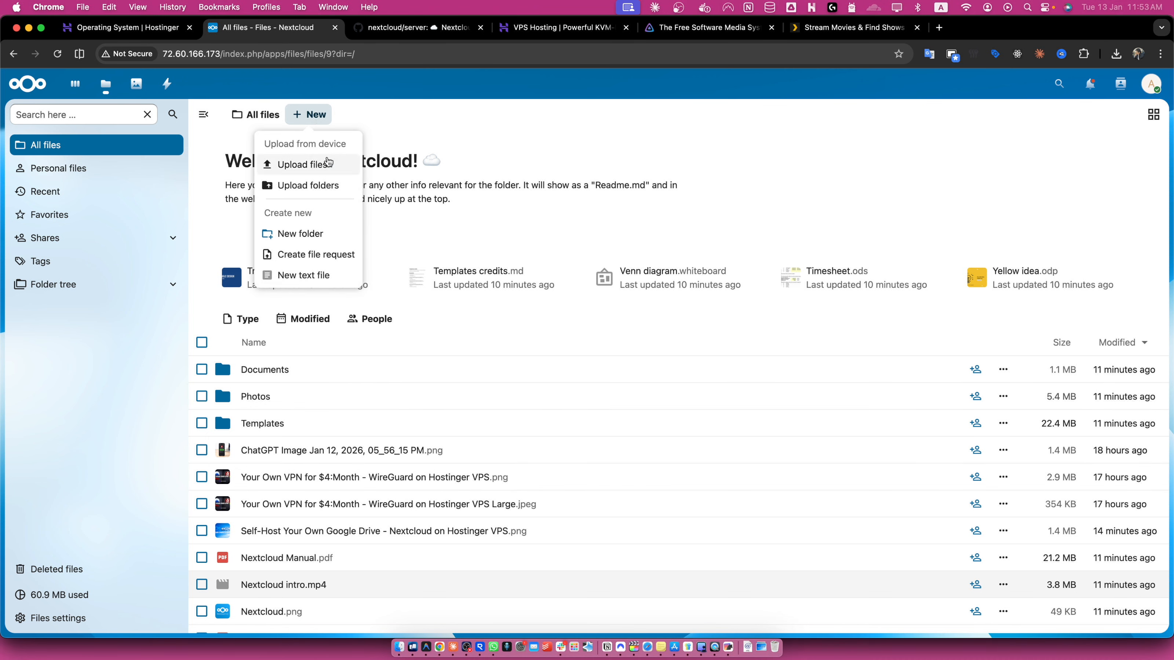
left_click(300, 234)
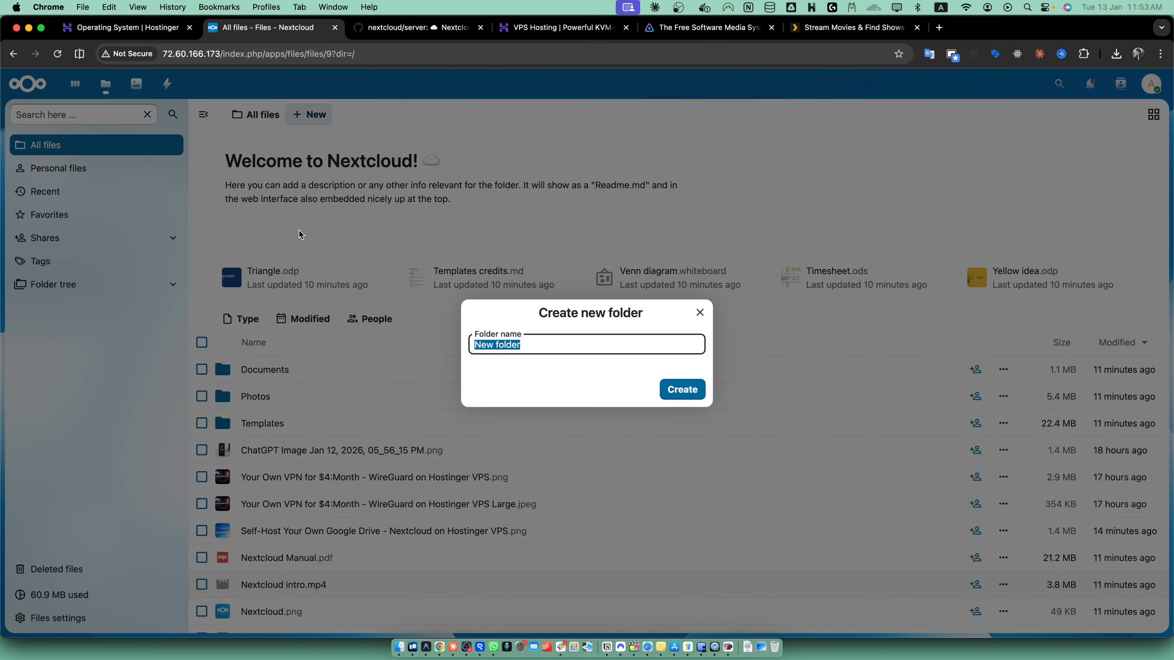
type("TEST")
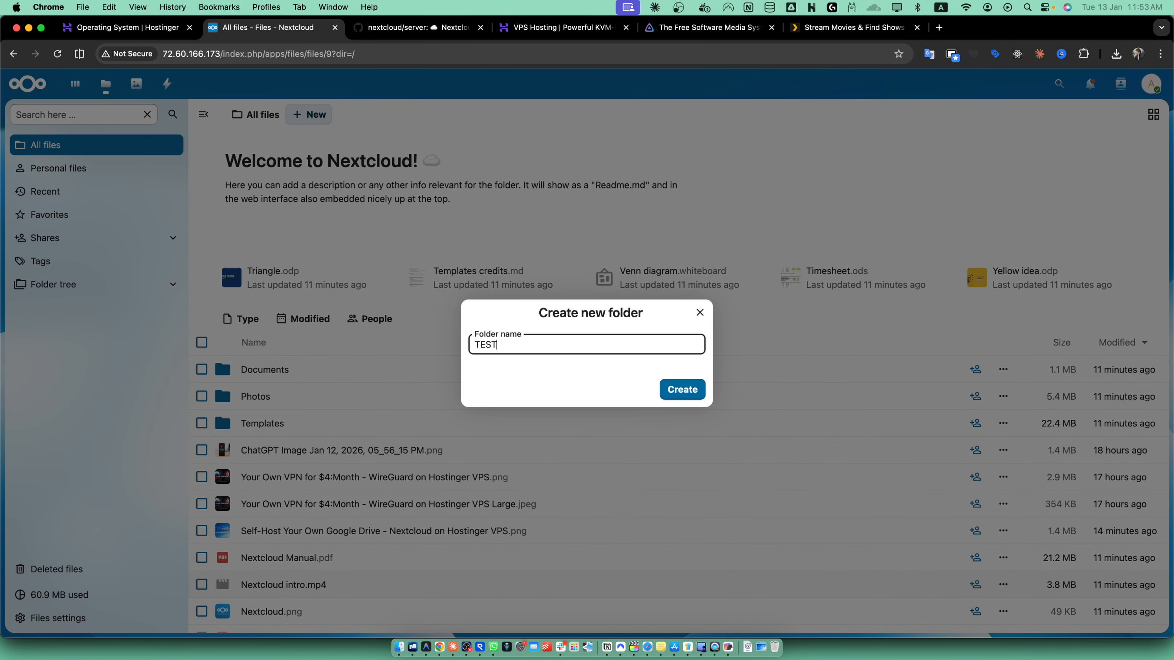
left_click(695, 390)
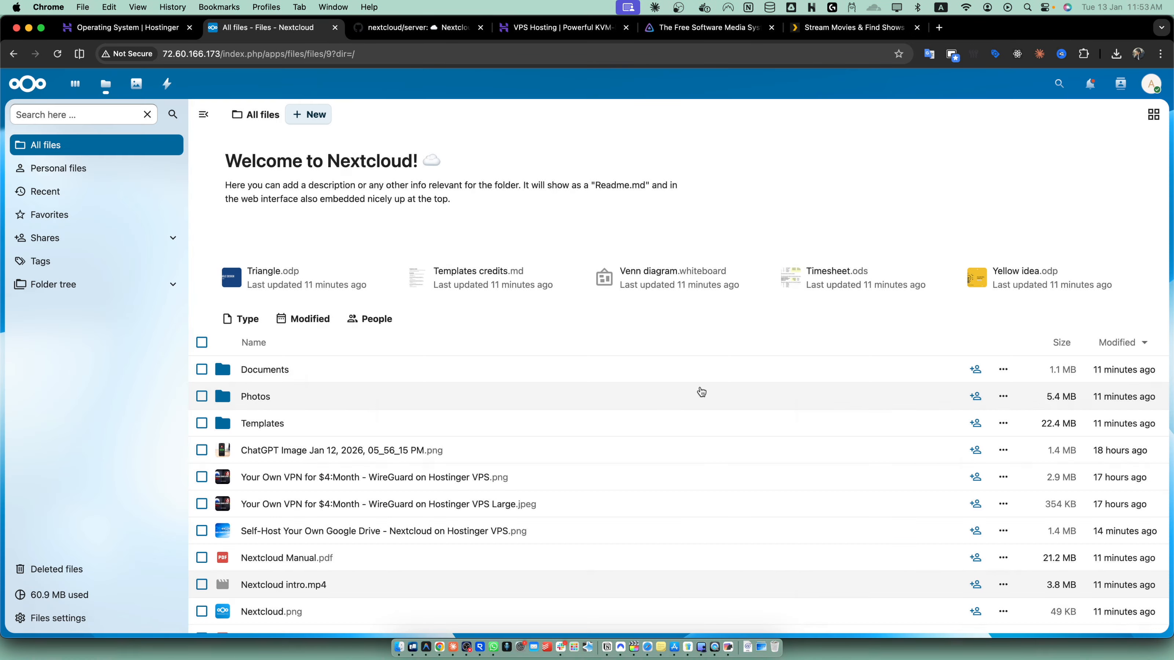
double_click(384, 450)
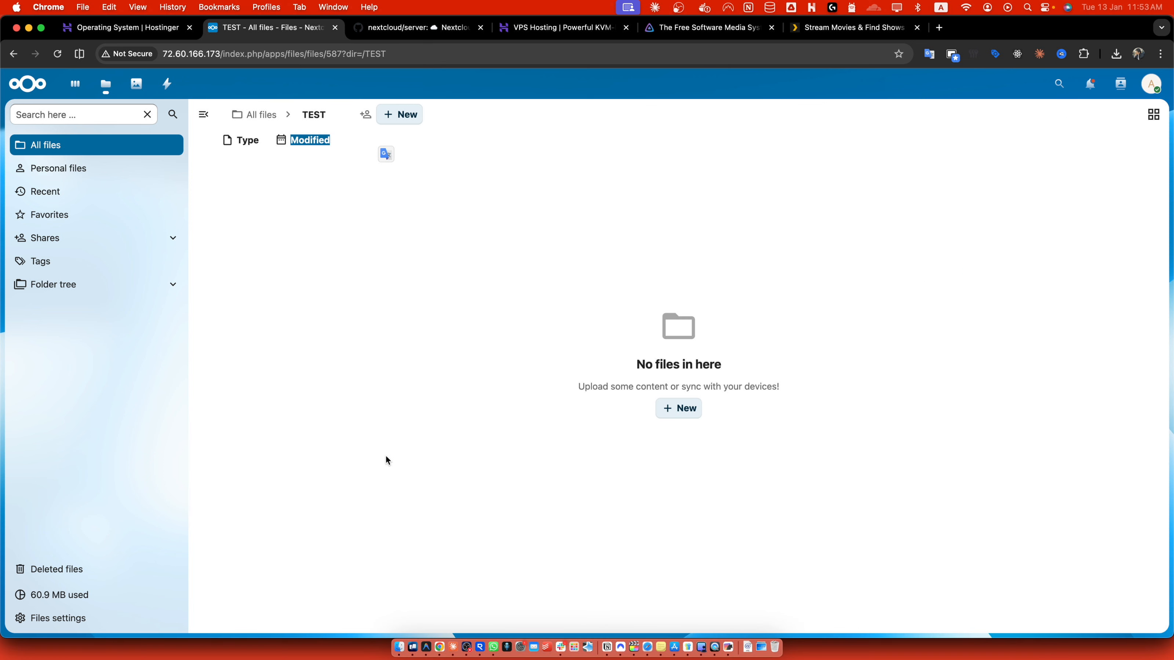
- Open nextcloud.com/install in a new tab and browse the desktop and mobile client downloads, including the iPhone app page
left_click(939, 27)
type("nextcloud.com/install")
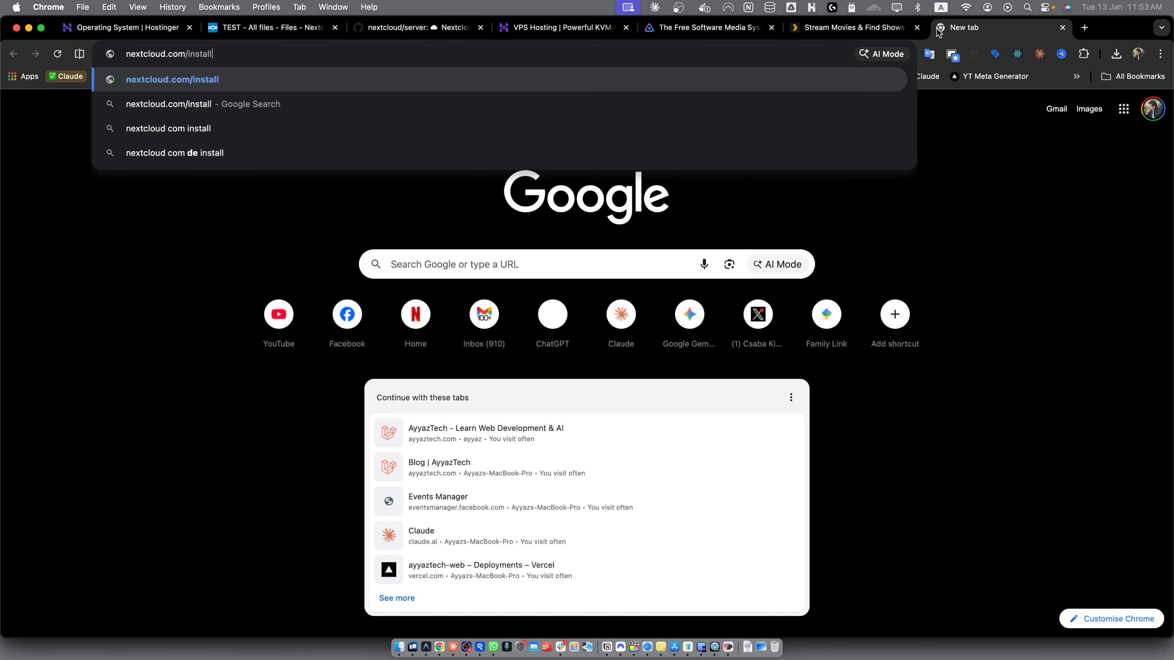
key("Return")
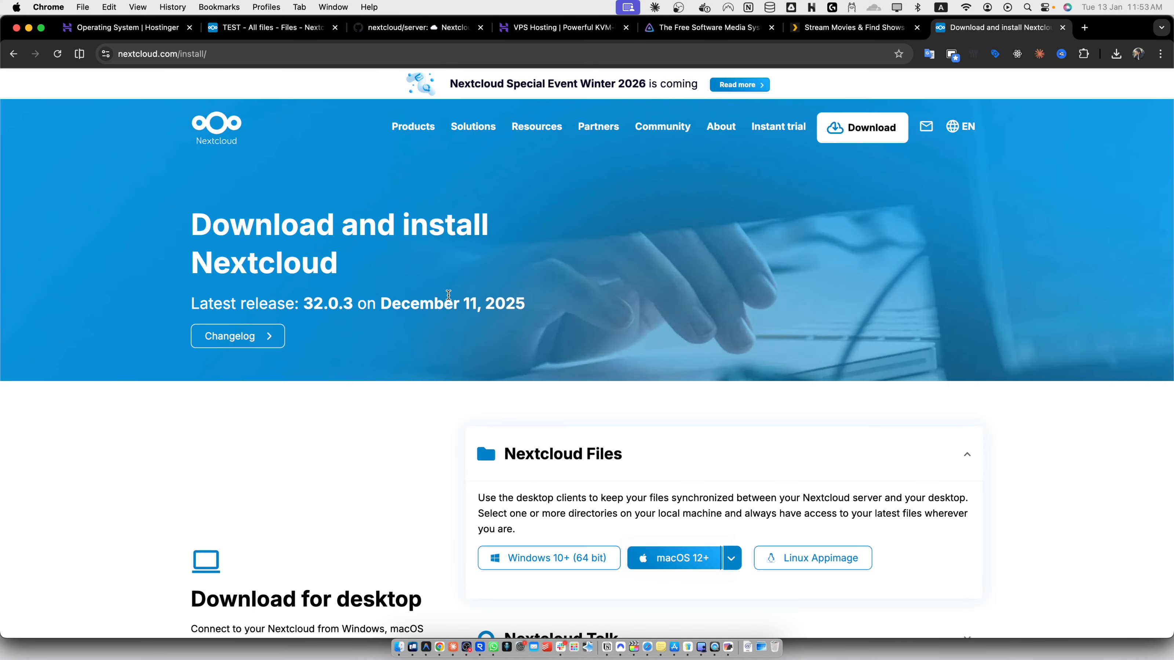
scroll(528, 347, "down", 5)
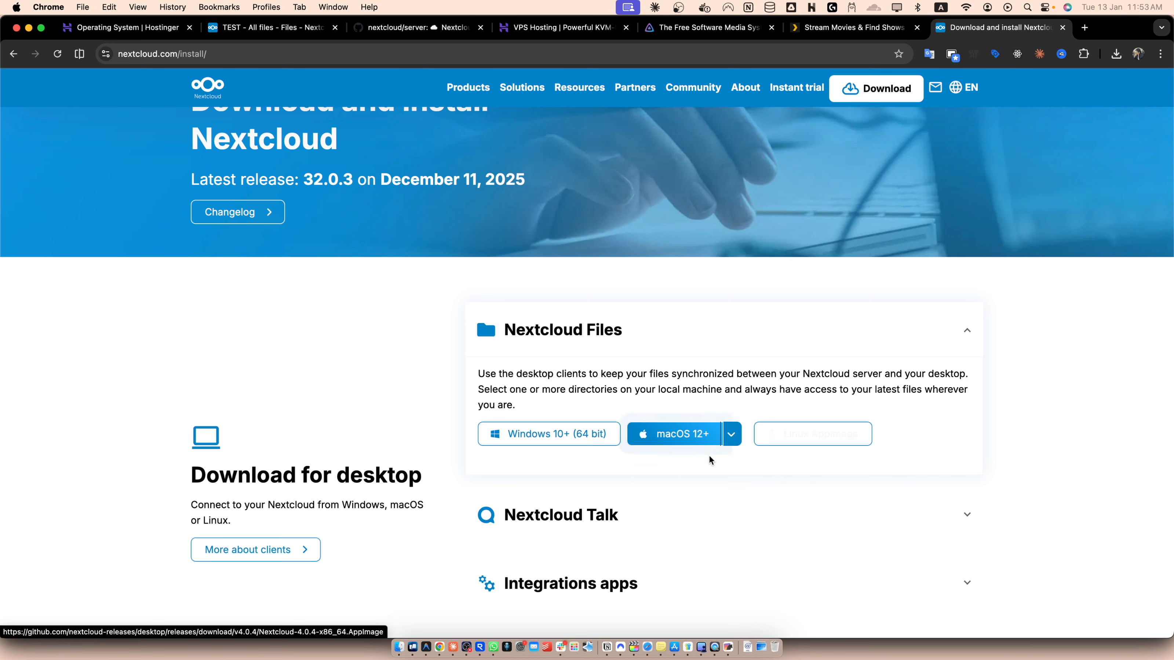
scroll(647, 449, "down", 4)
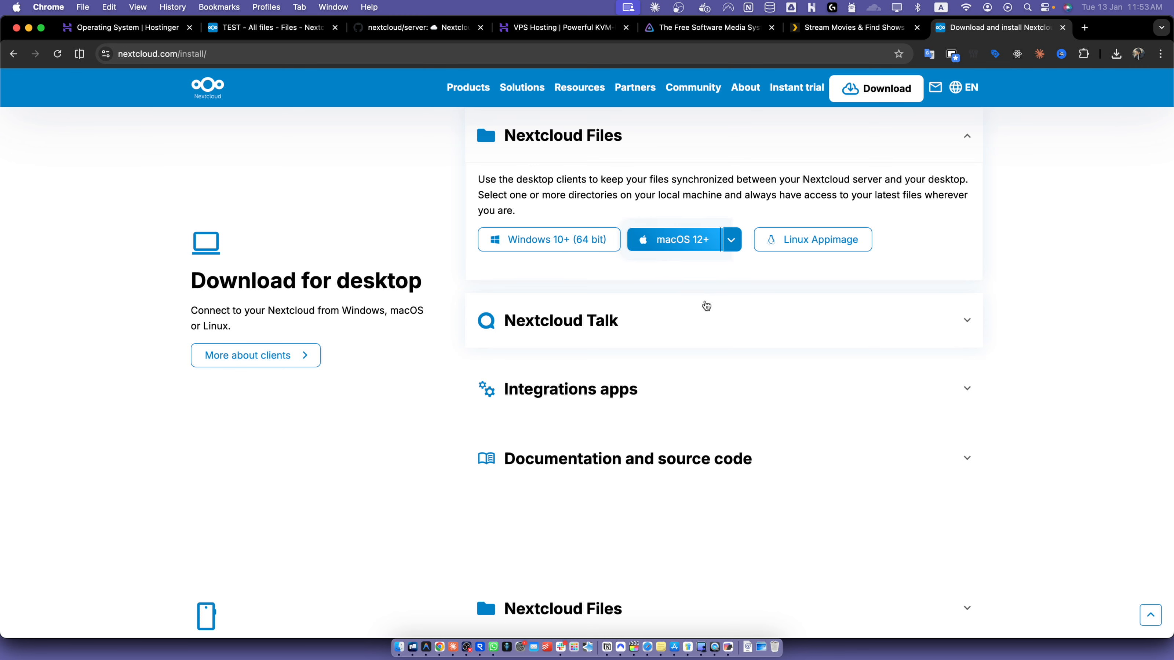
scroll(894, 540, "down", 6)
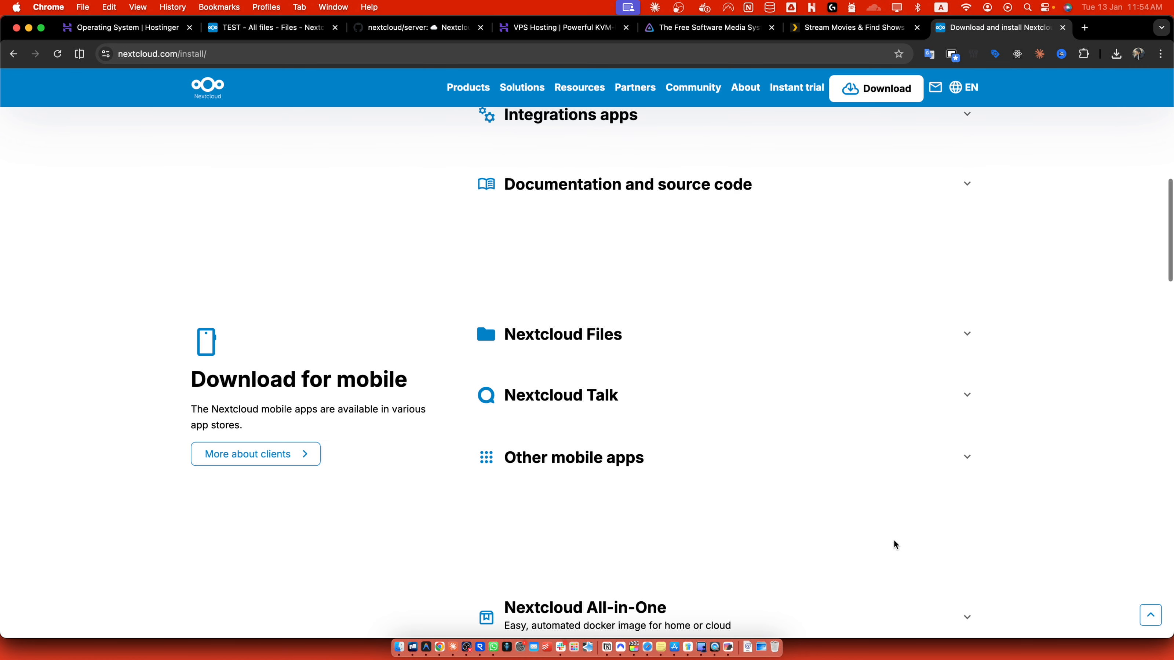
scroll(894, 540, "up", 6)
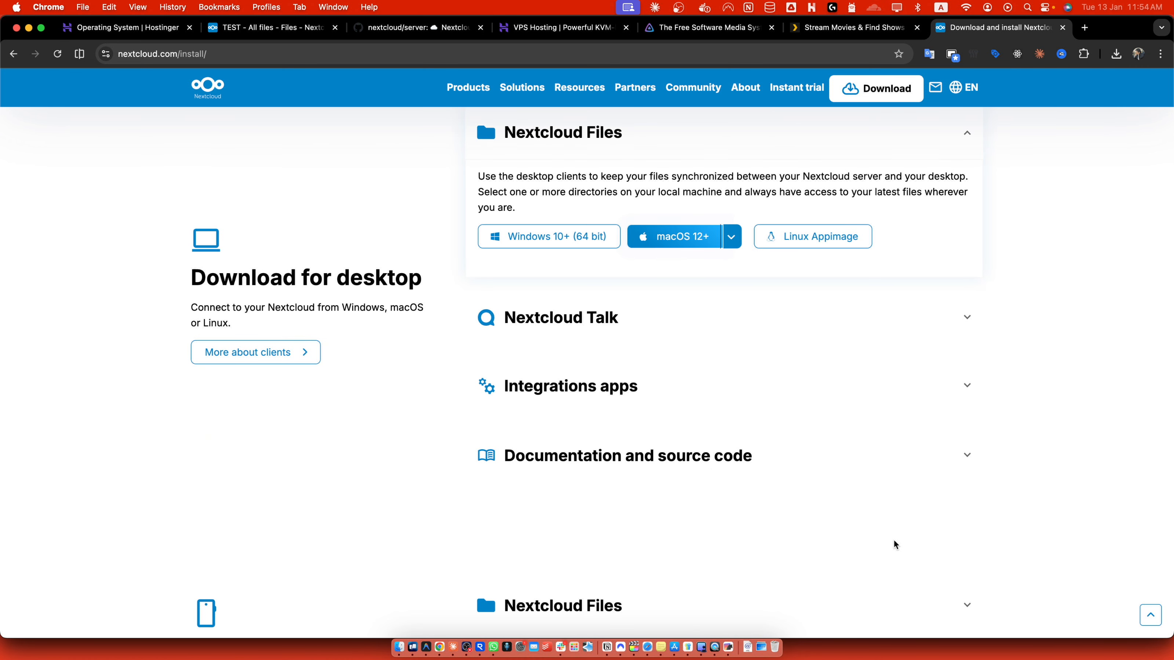
scroll(893, 540, "up", 1)
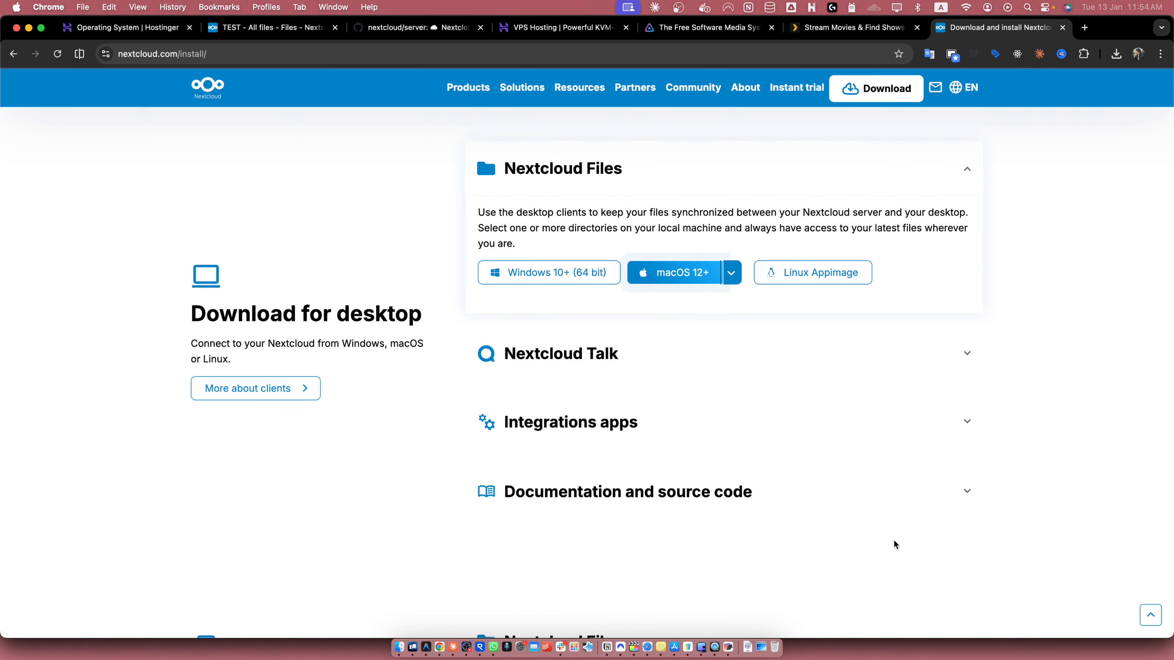
scroll(894, 540, "up", 6)
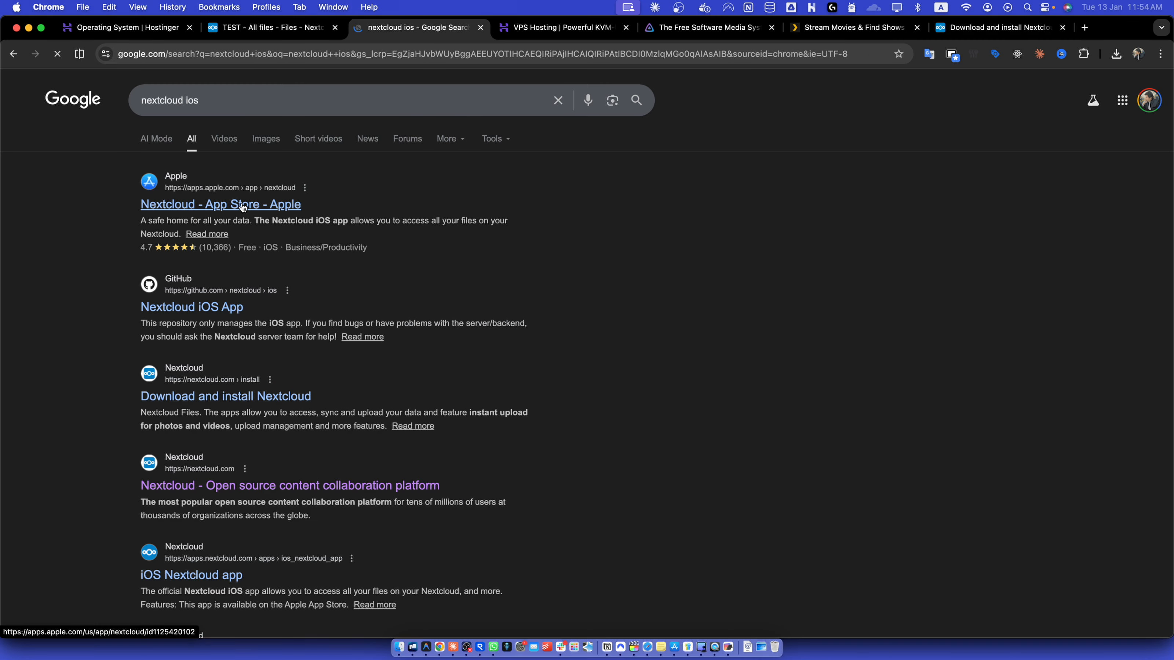
left_click(240, 204)
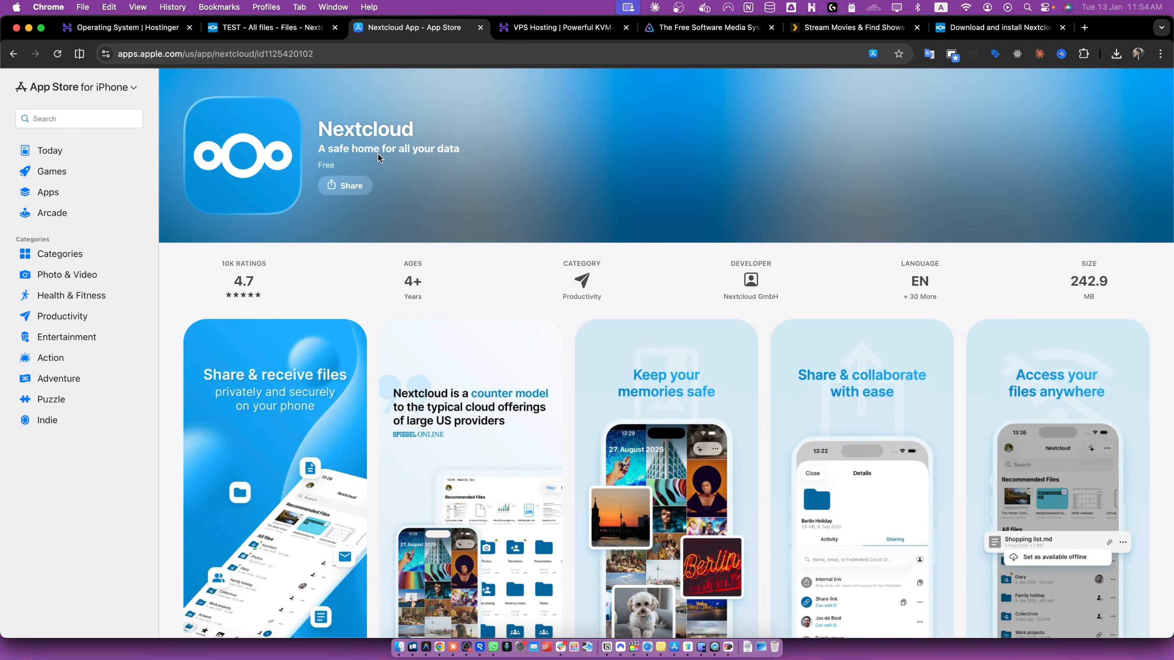
scroll(519, 289, "down", 3)
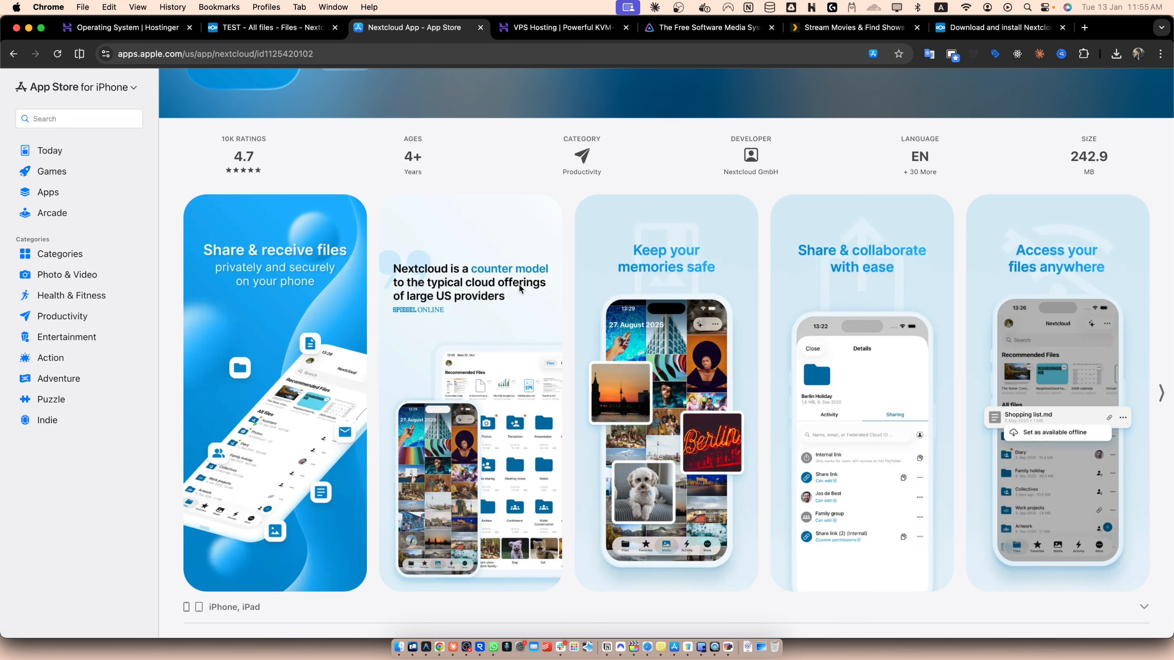
- Create a public view-only share link for the ChatGPT image in All files and copy it
left_click(251, 30)
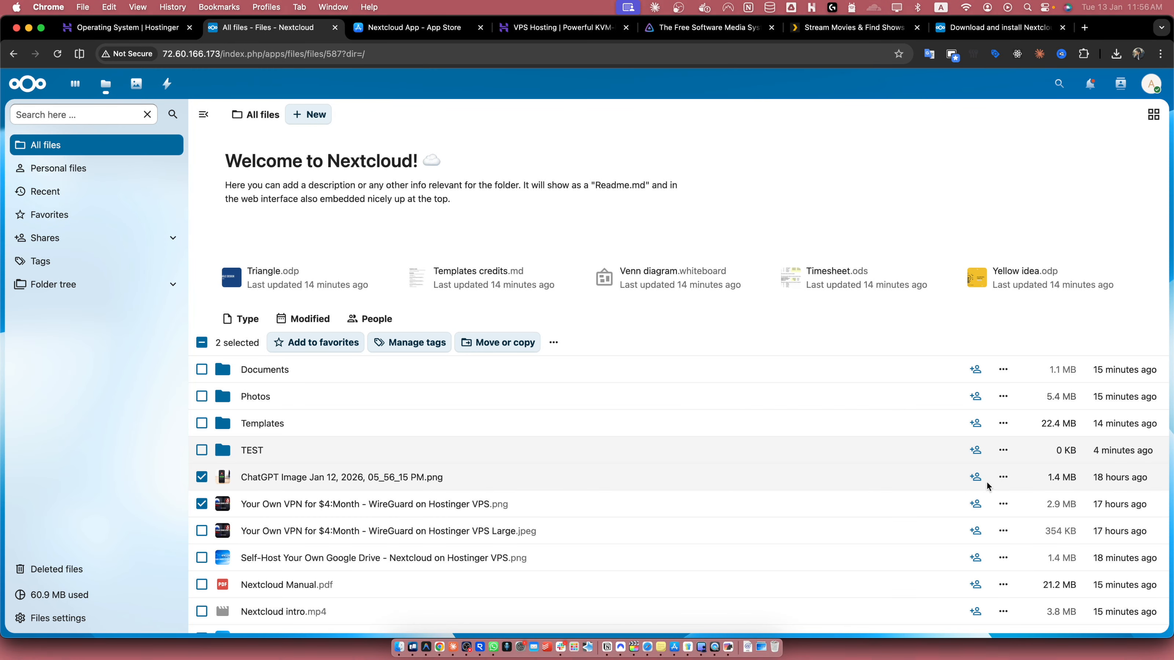
scroll(975, 481, "up", 5)
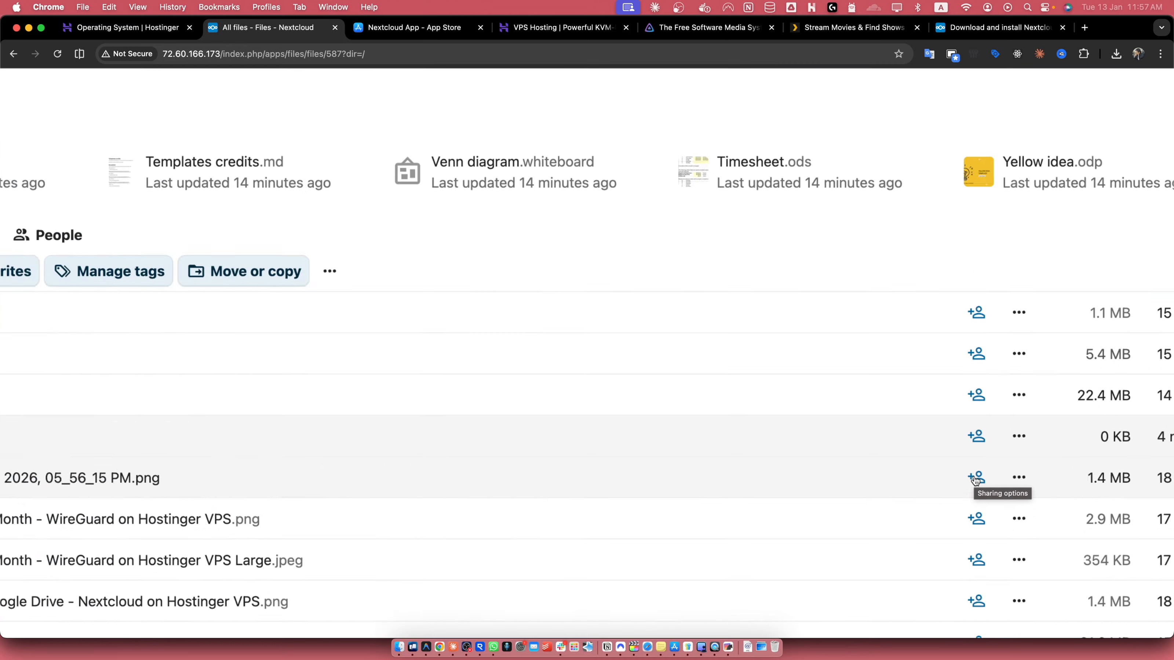
scroll(975, 481, "down", 5)
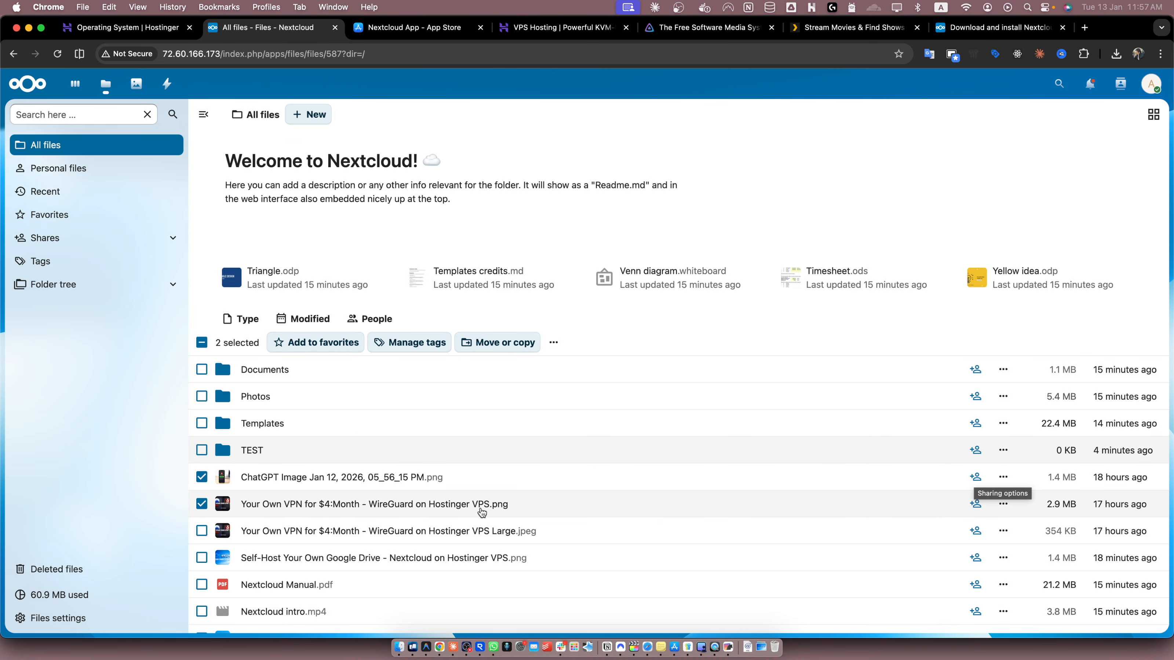
left_click(976, 477)
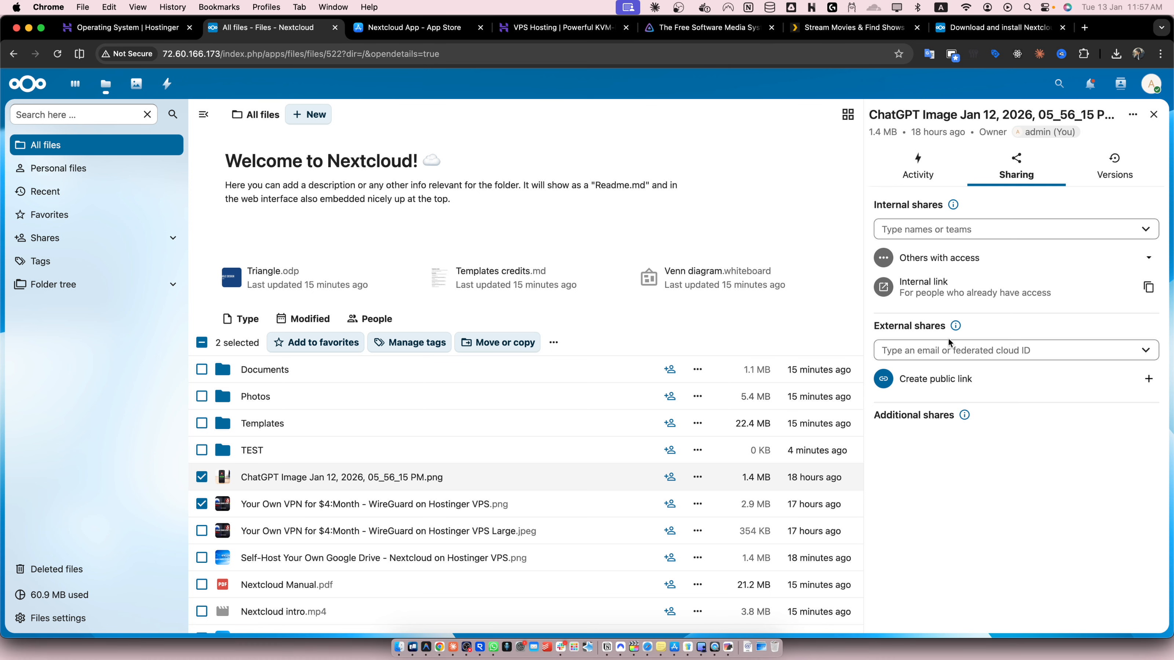
left_click(952, 234)
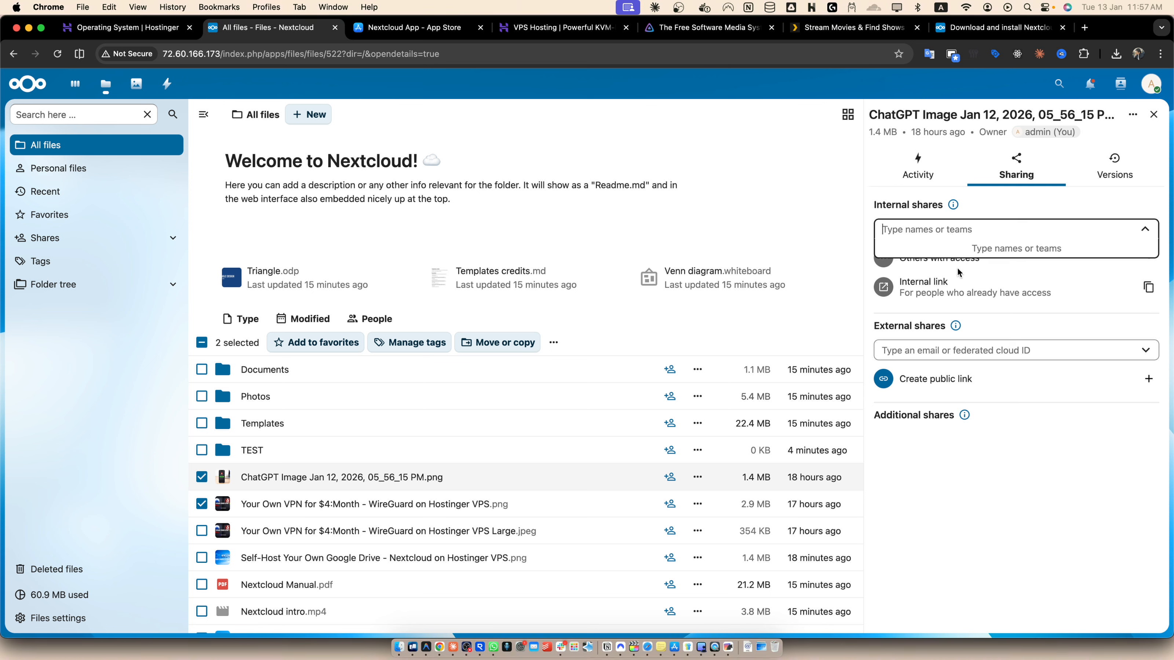
left_click(946, 499)
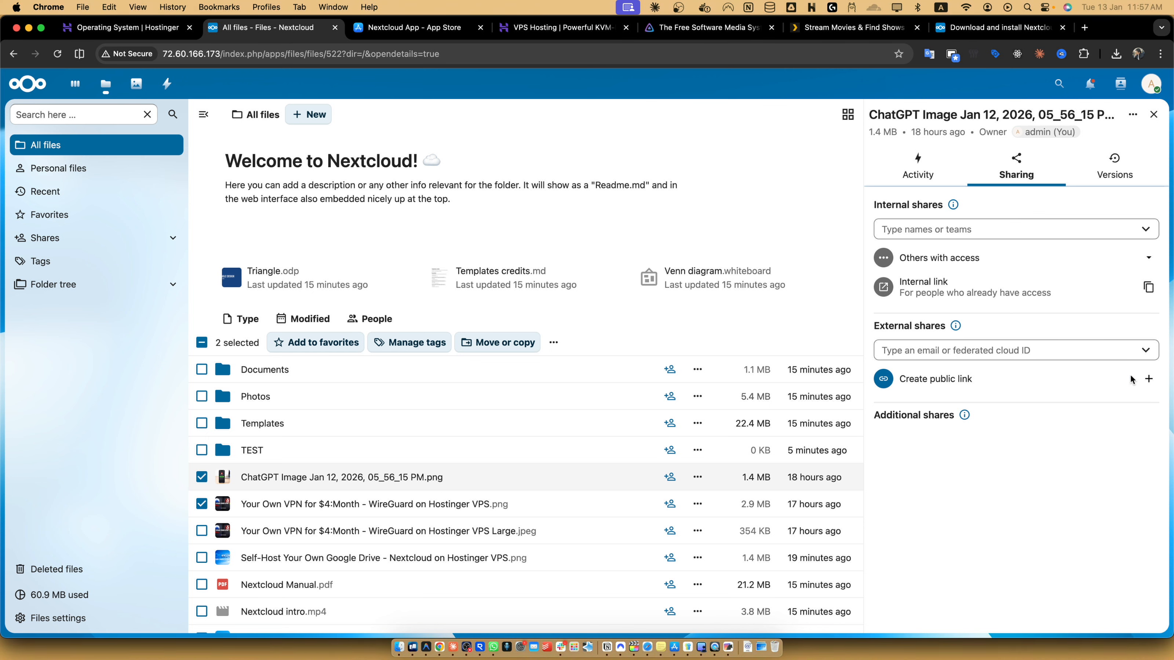
left_click(1152, 379)
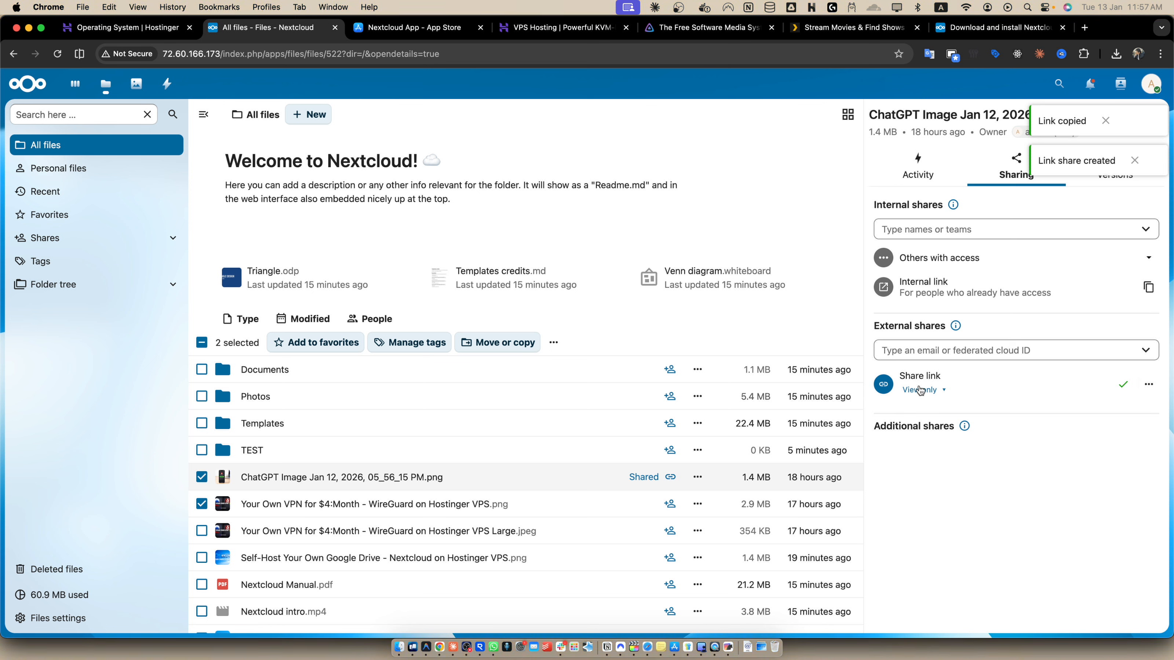
left_click(1148, 384)
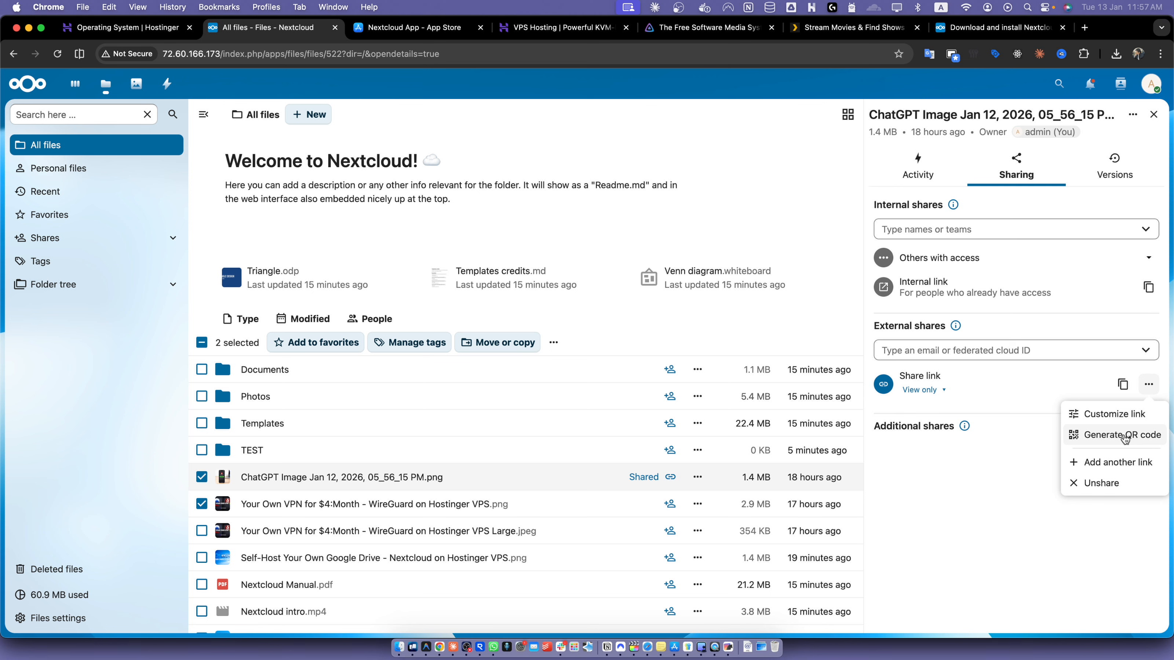
left_click(941, 392)
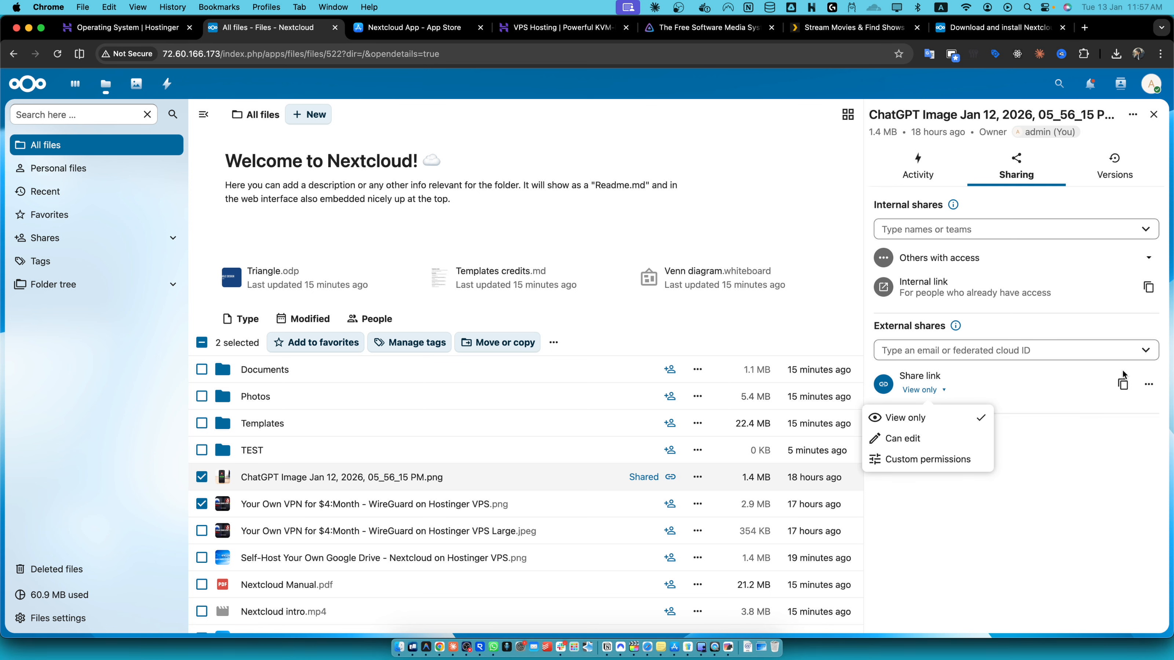
left_click(1124, 382)
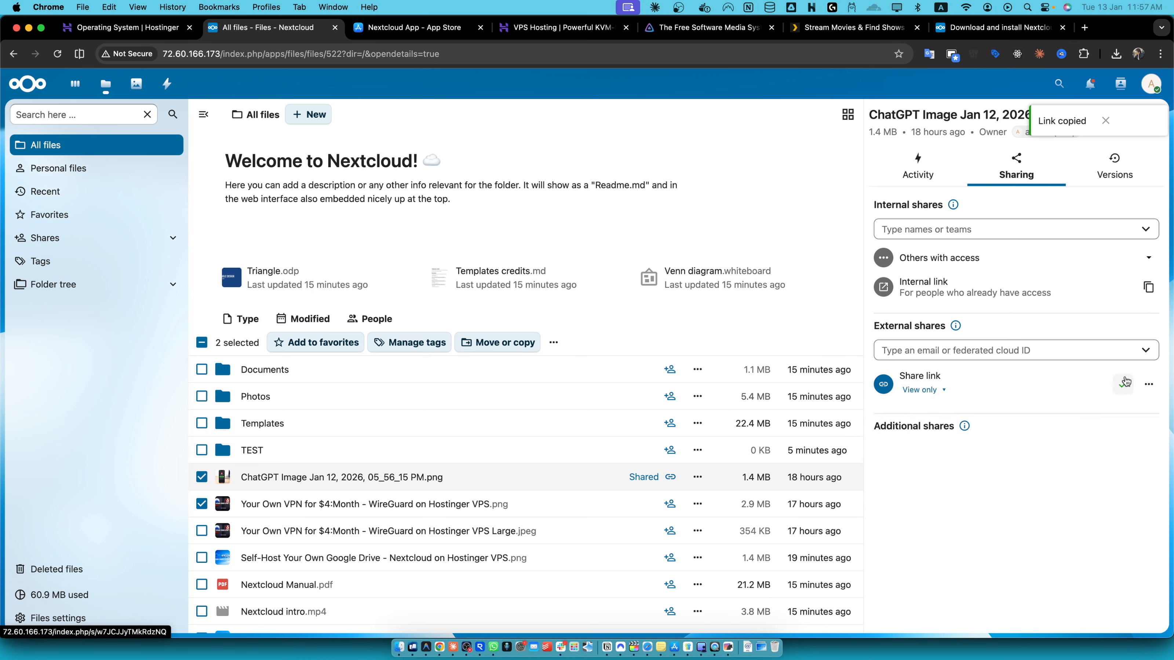
- Open the copied share link in a new tab and in an incognito window to check public access
left_click(1087, 28)
key("super+v")
key("Return")
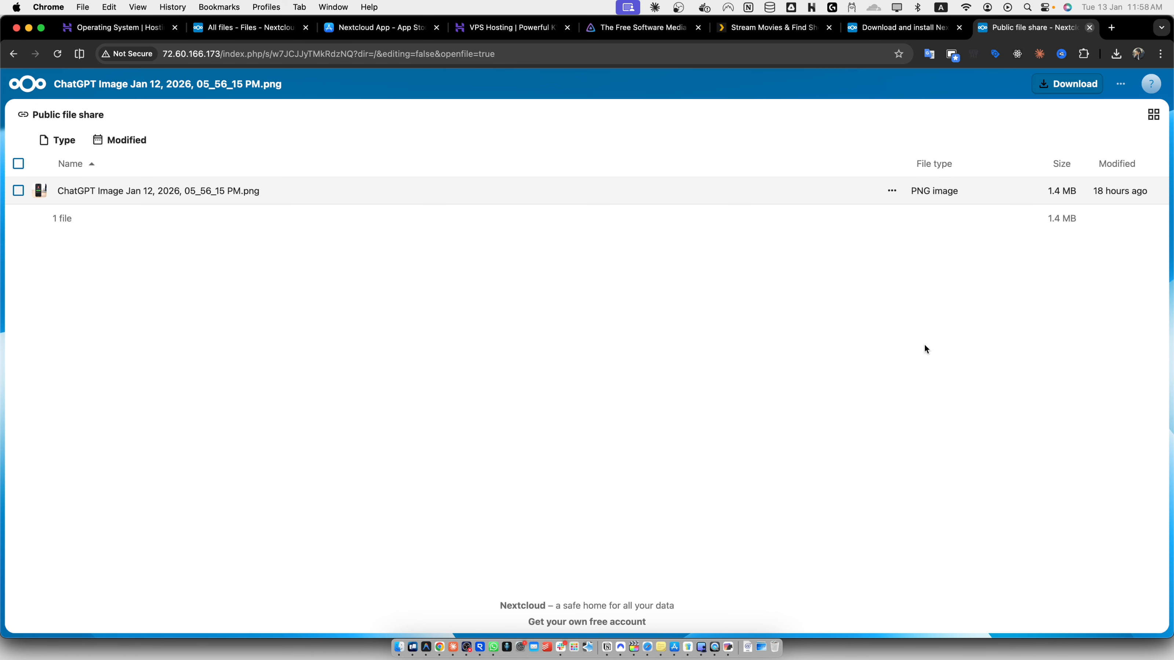
left_click(1158, 53)
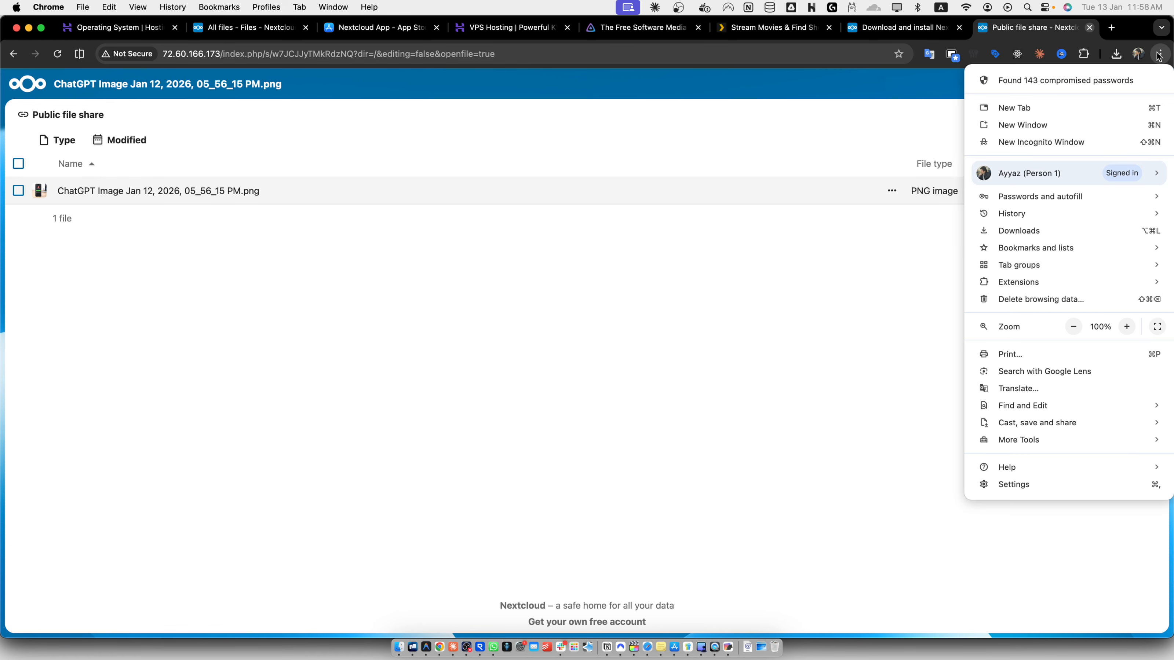
left_click(1096, 135)
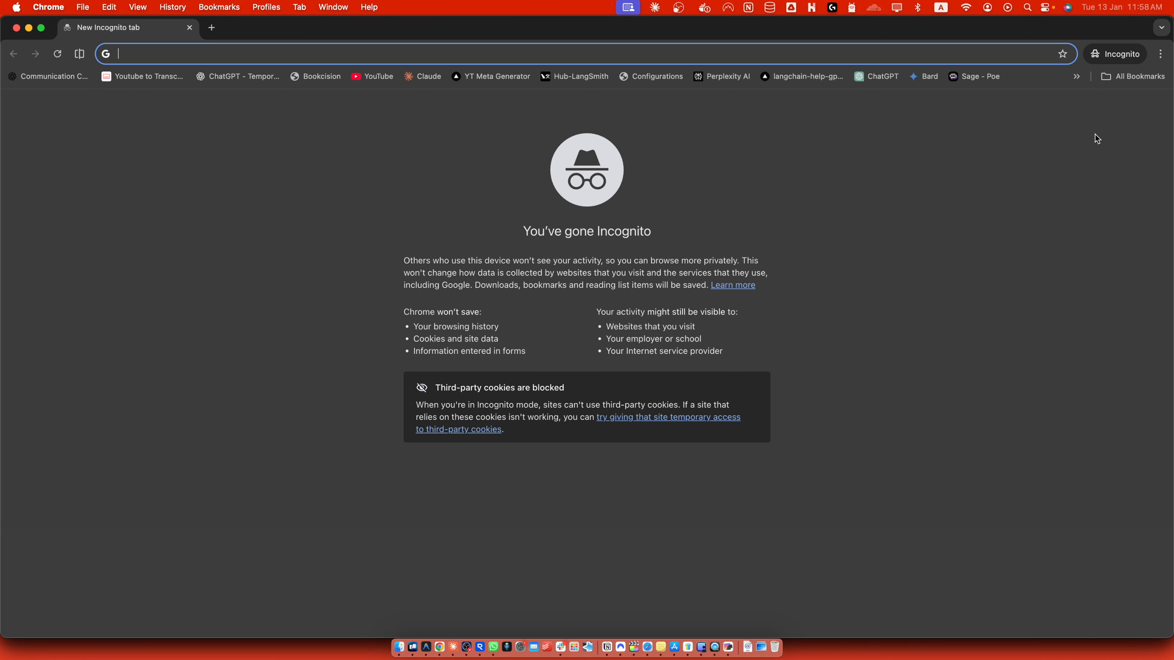
key("super+v")
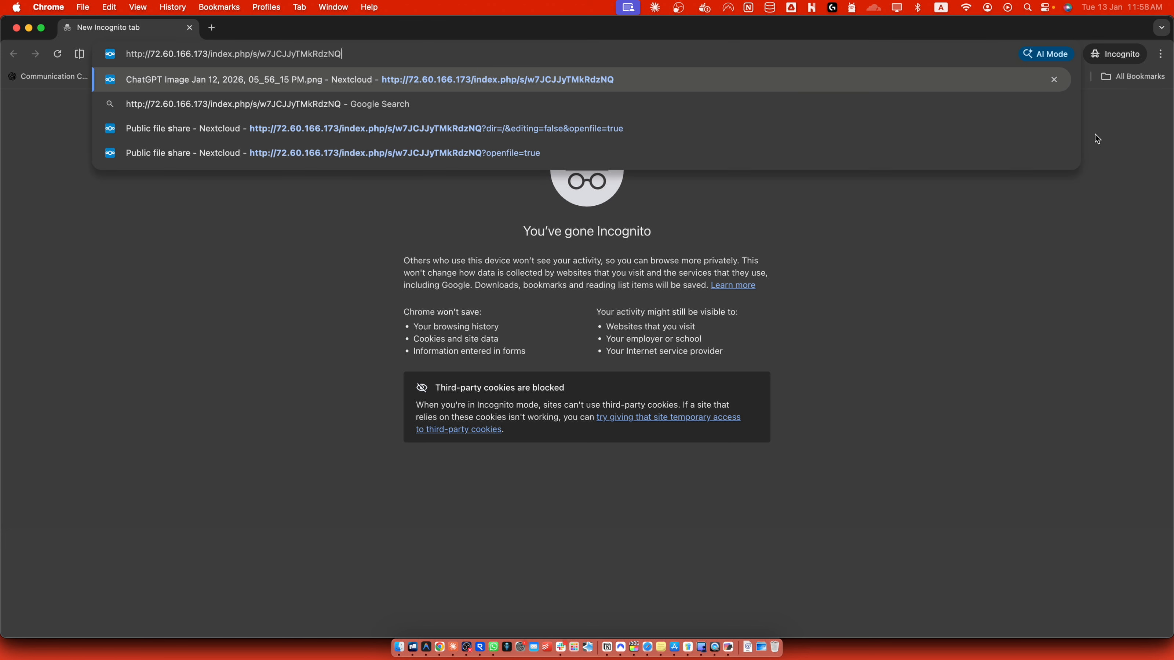
key("Return")
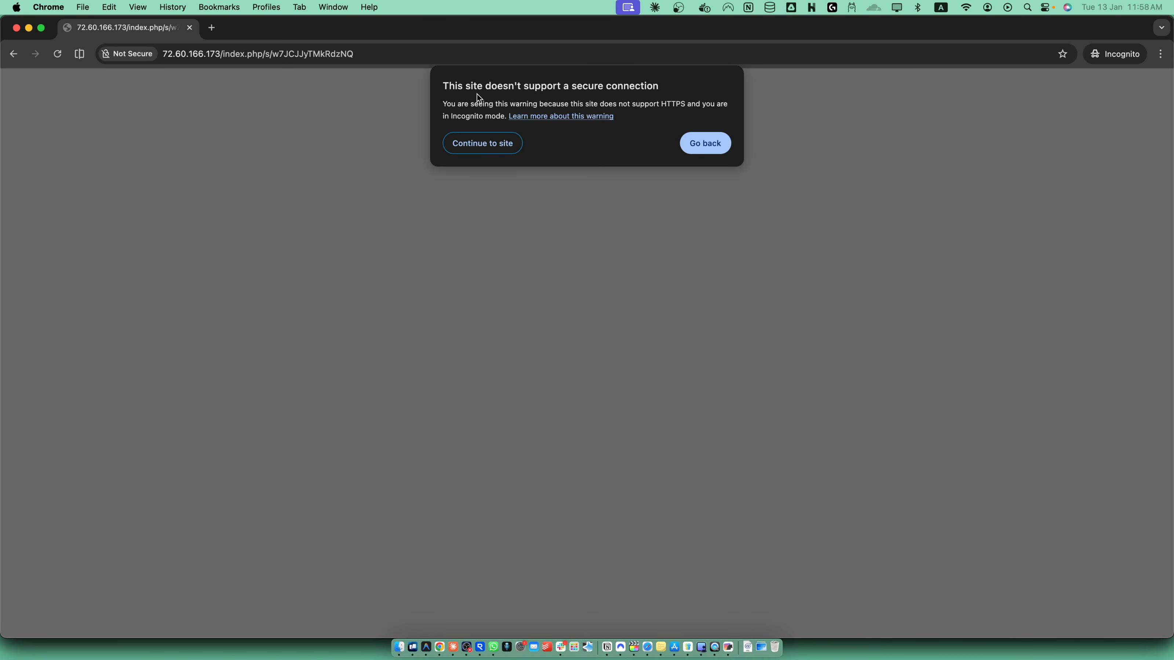
left_click(499, 148)
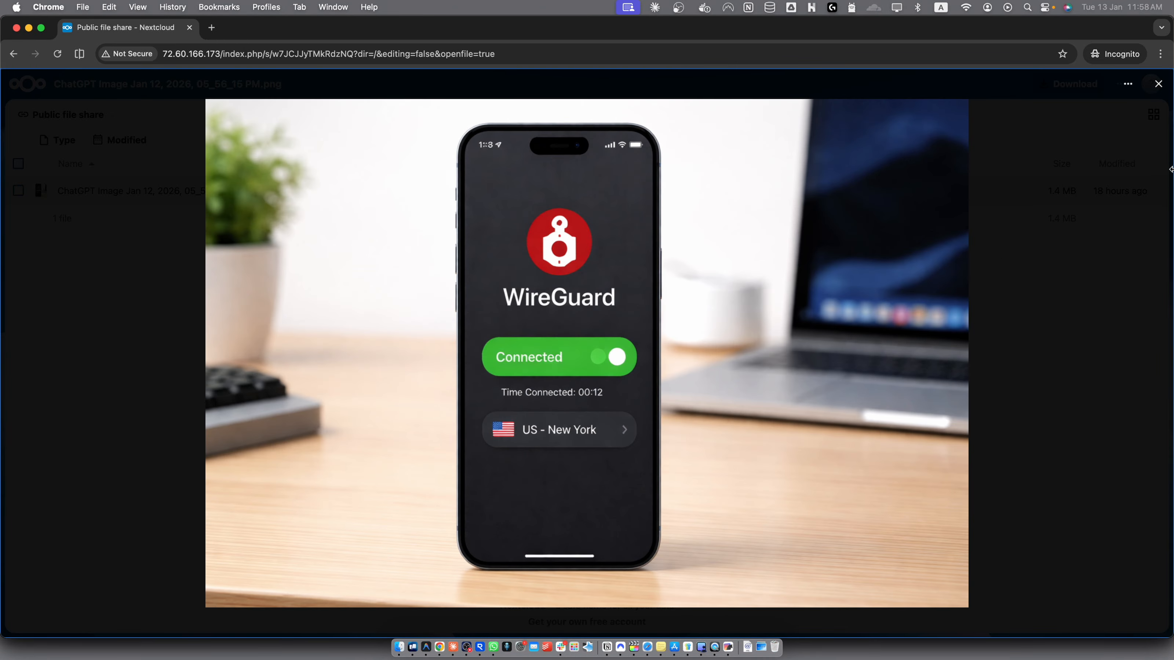
left_click(1158, 83)
left_click(190, 27)
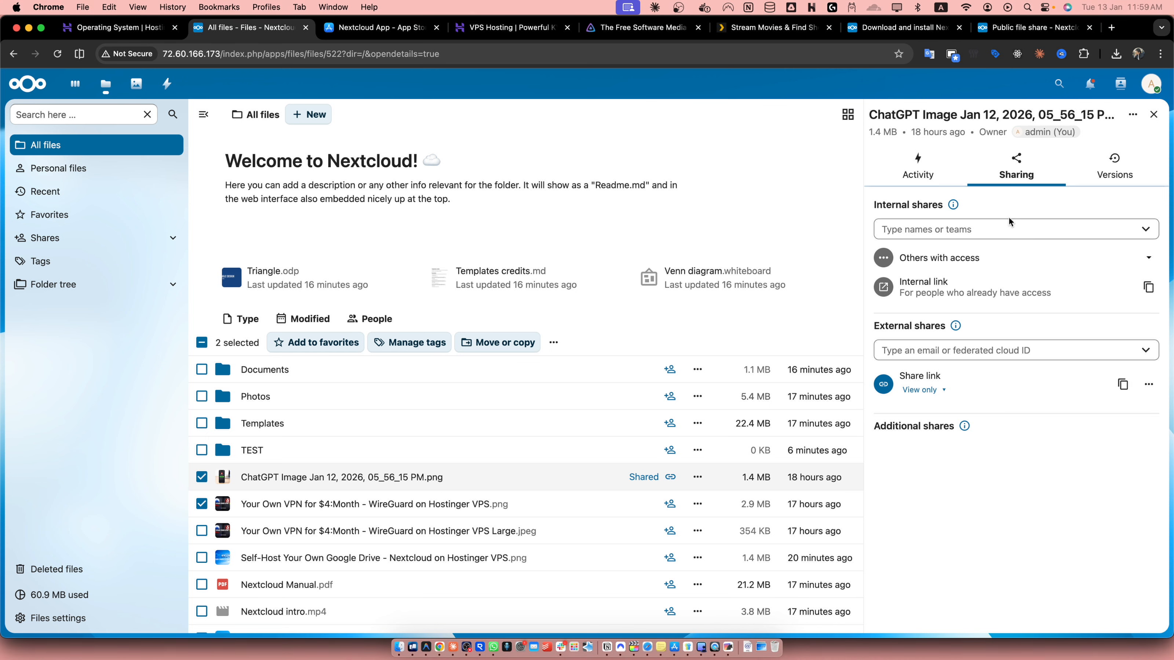
- Open the Apps management page from the account menu and browse the Discover listings
left_click(1126, 237)
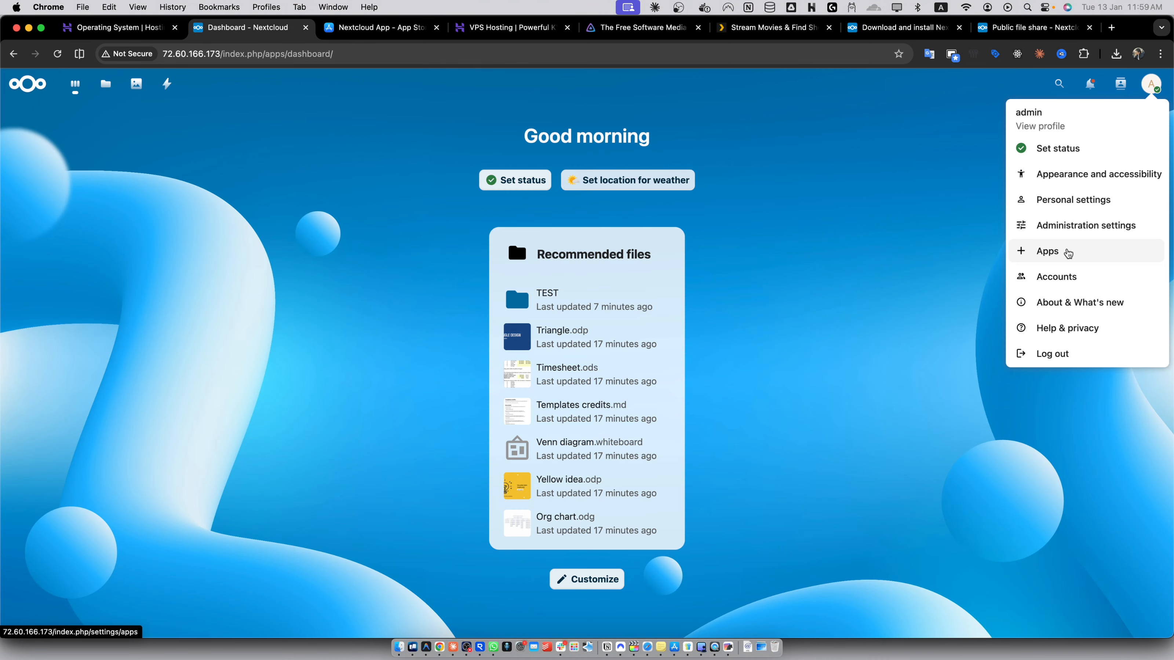
left_click(1068, 252)
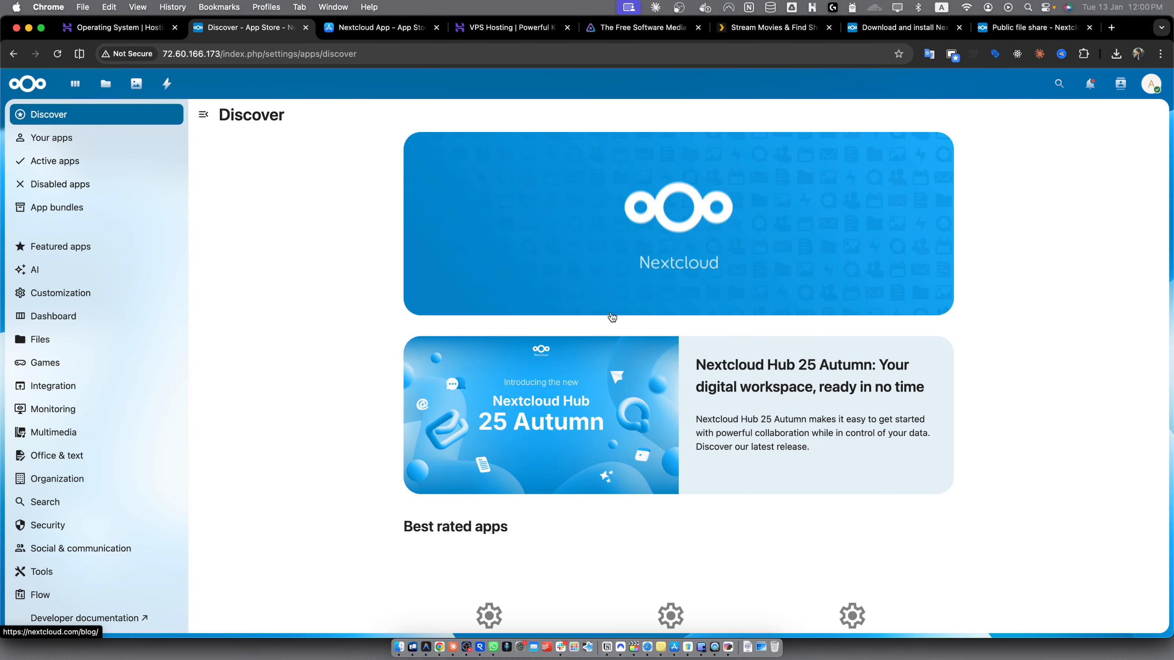
scroll(612, 316, "down", 5)
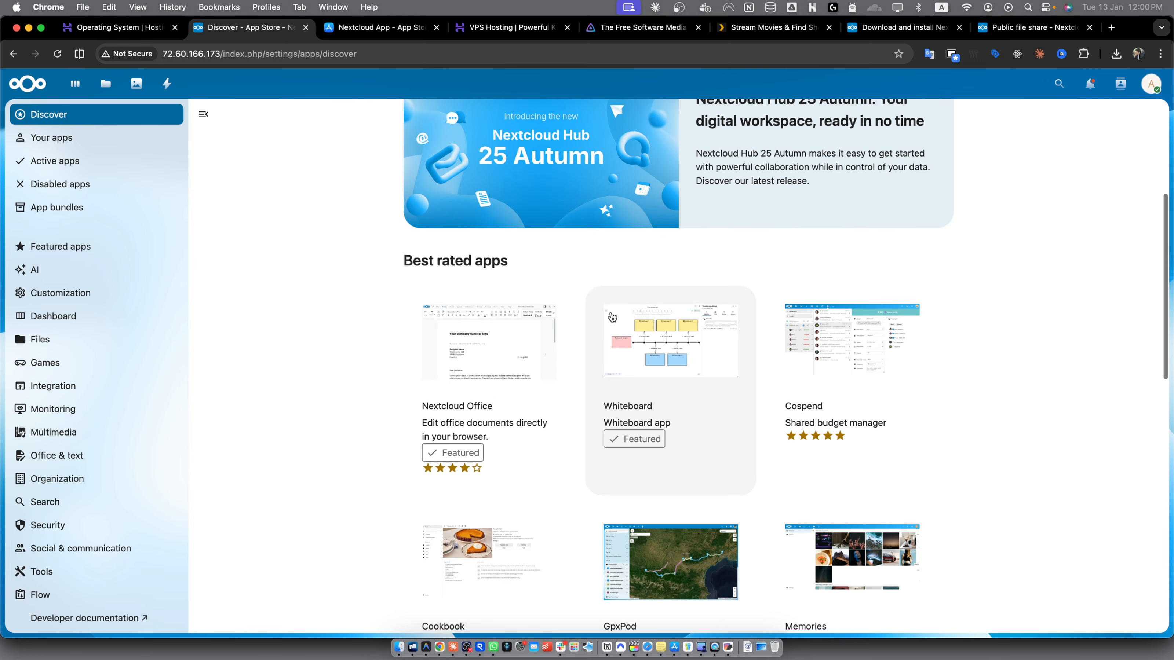
scroll(612, 317, "down", 5)
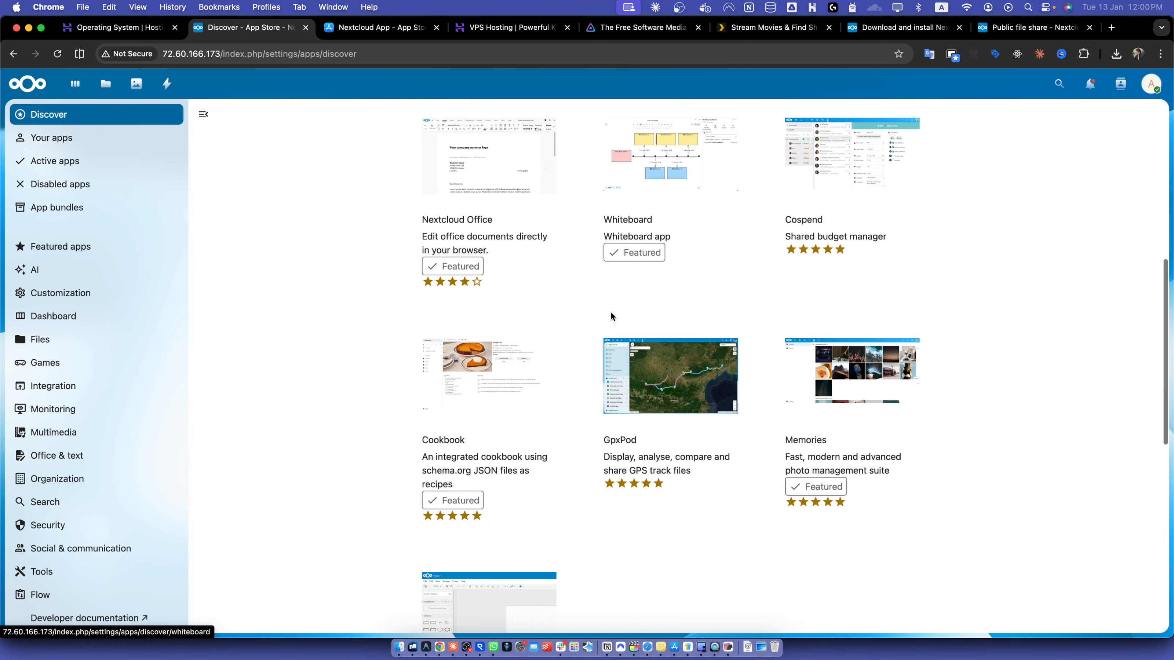
scroll(612, 316, "down", 8)
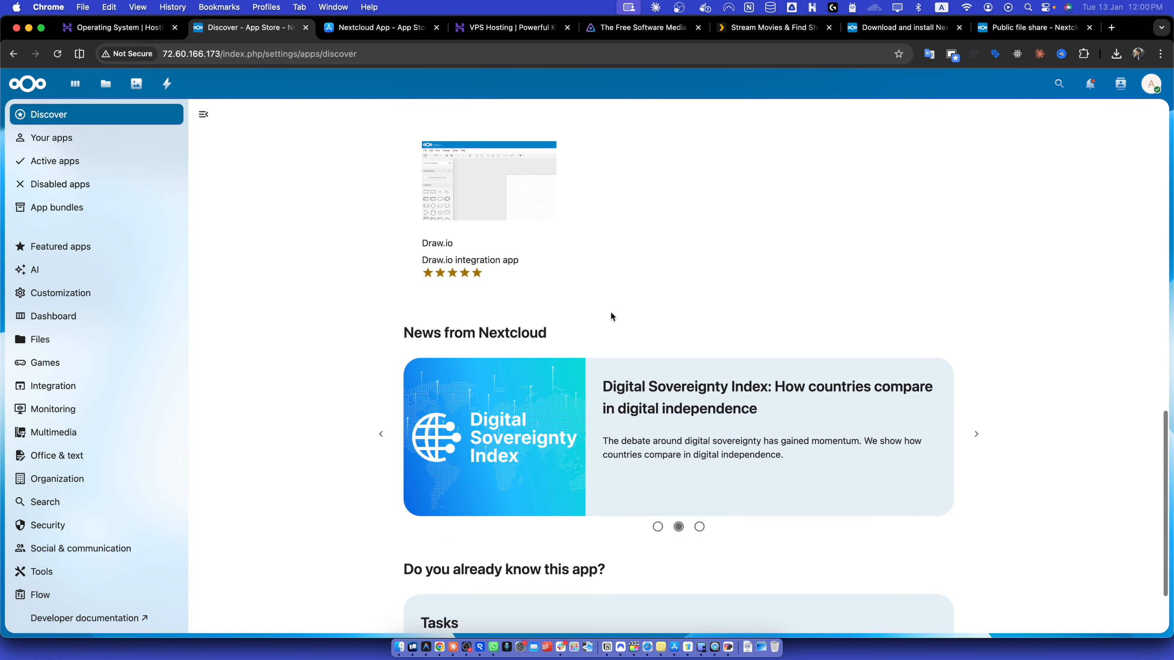
scroll(603, 288, "up", 10)
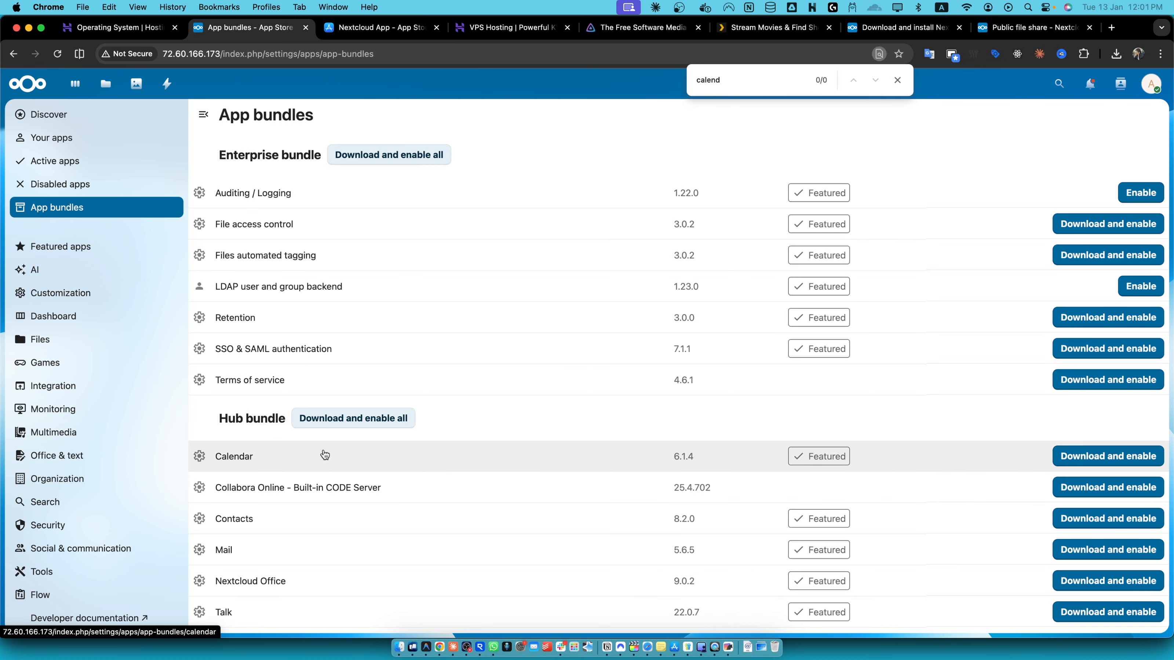
- Browse the app bundles and featured apps, search the page for tasks, and return to Files
scroll(323, 455, "down", 4)
scroll(323, 455, "up", 1)
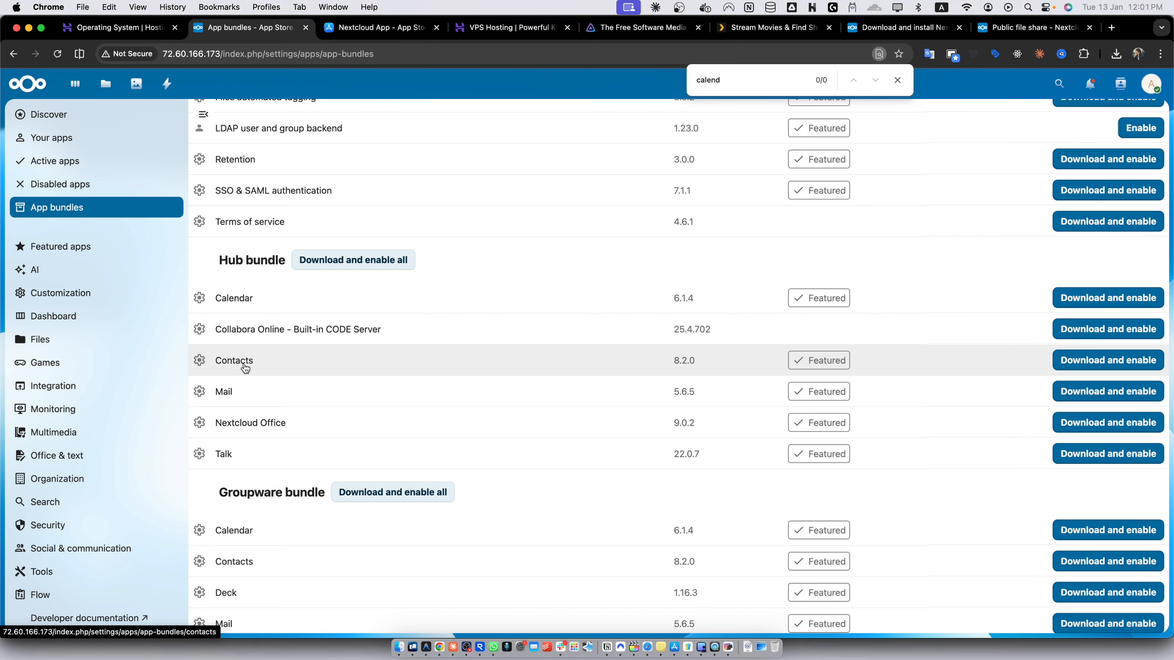
scroll(245, 368, "down", 1)
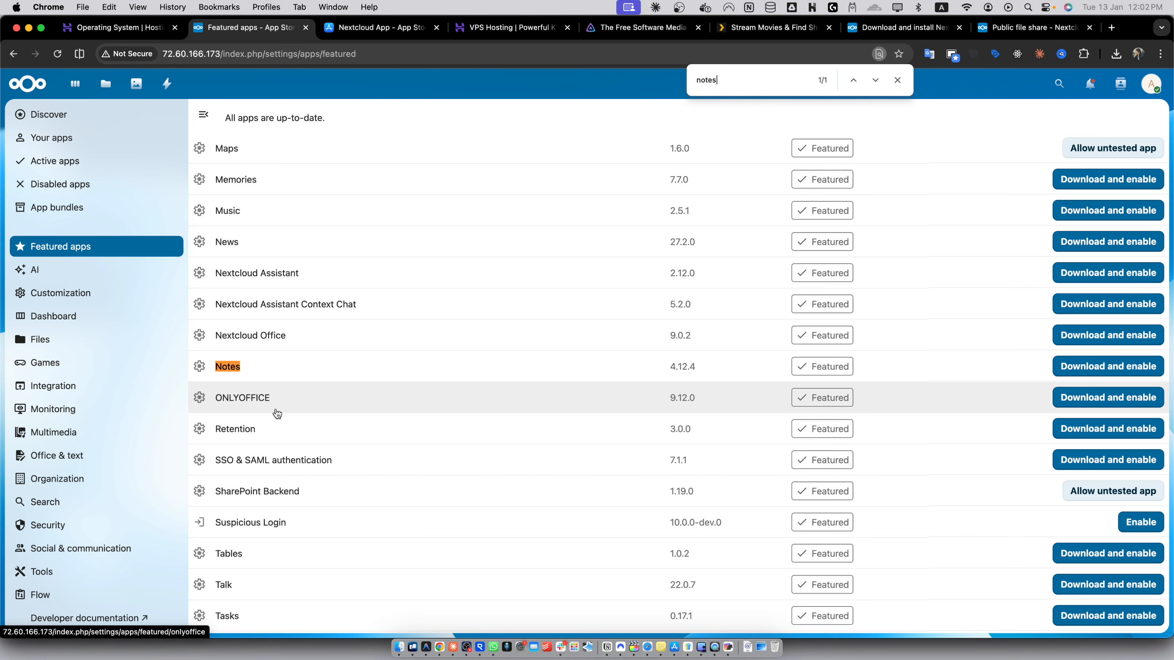
type("tasks")
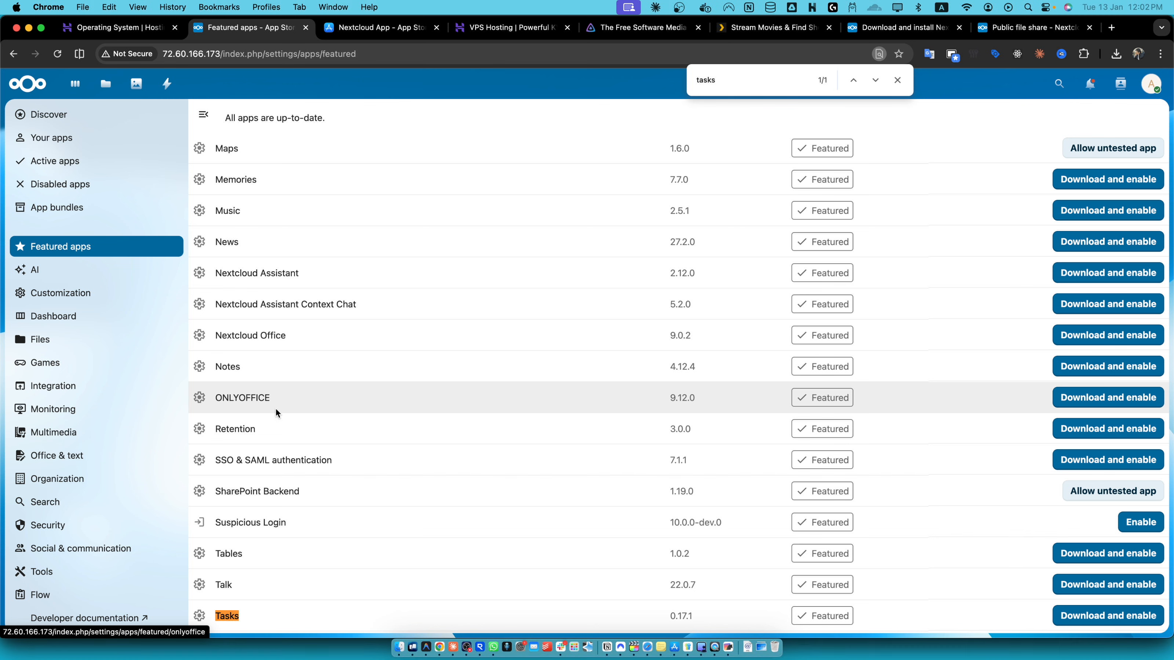
scroll(259, 509, "down", 2)
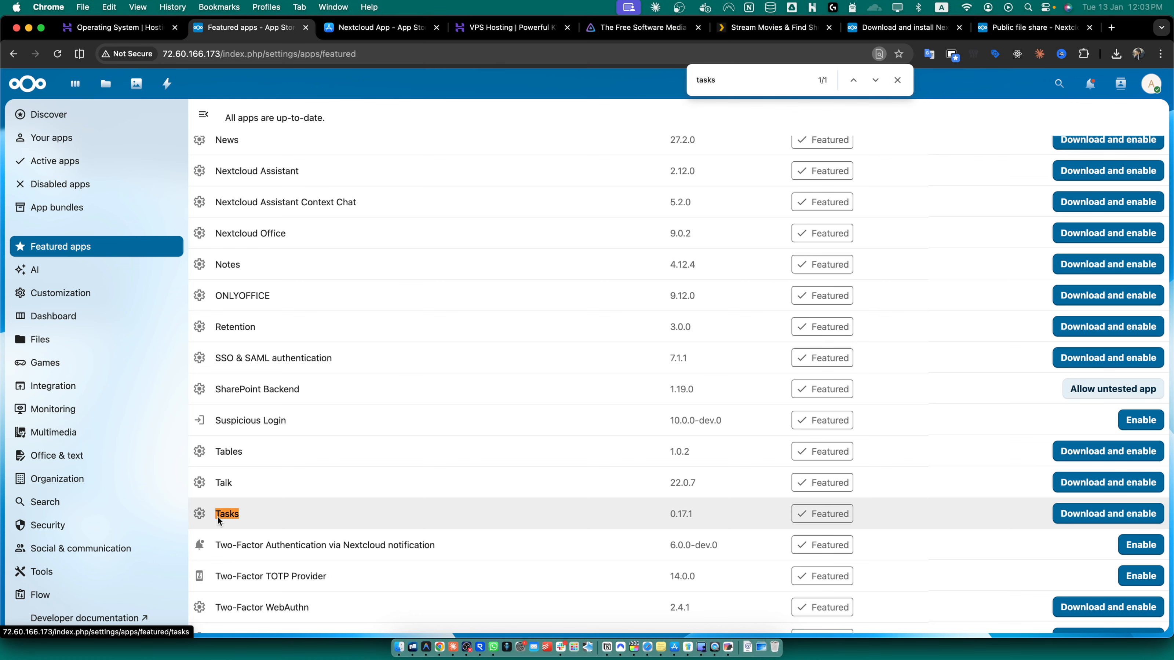
left_click(104, 85)
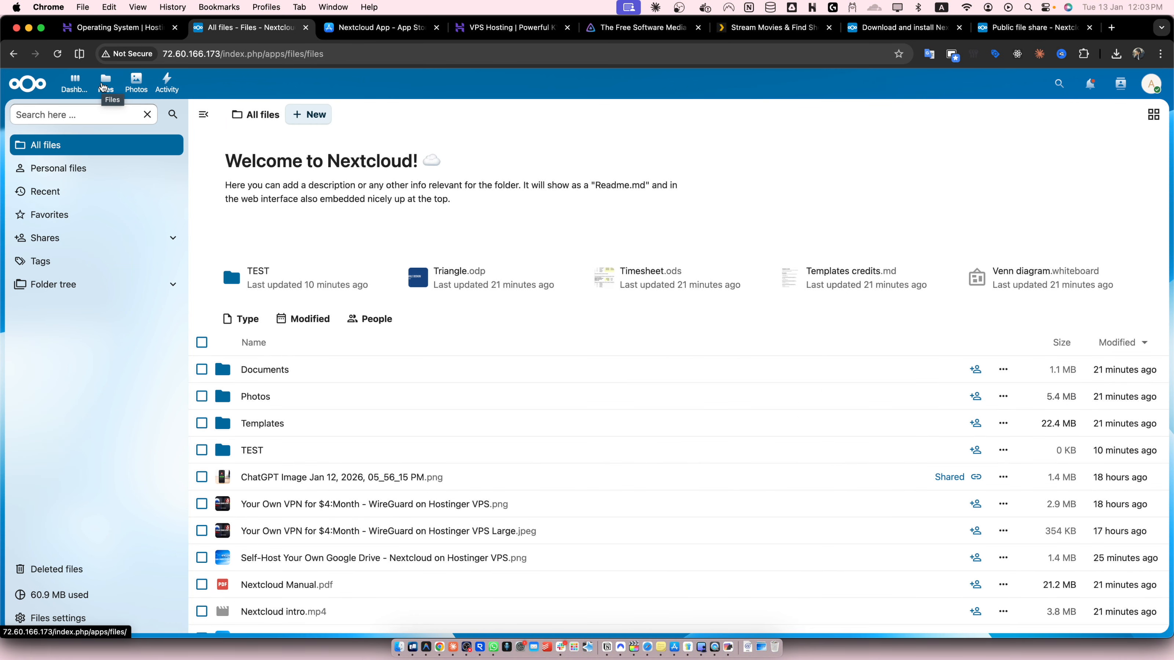